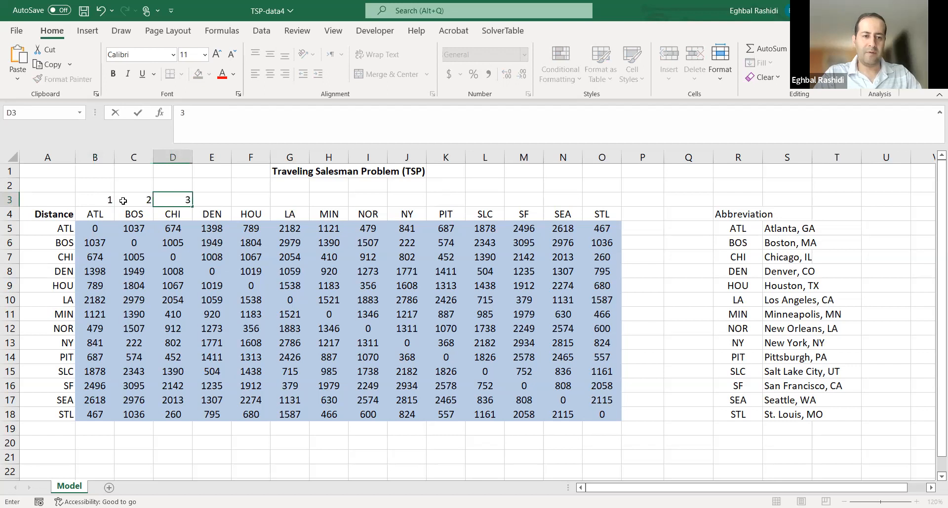
Fill the city numbers 1 to 14 across B3:O3 above the city abbreviations and center them
left_click_drag(108, 198, 606, 205)
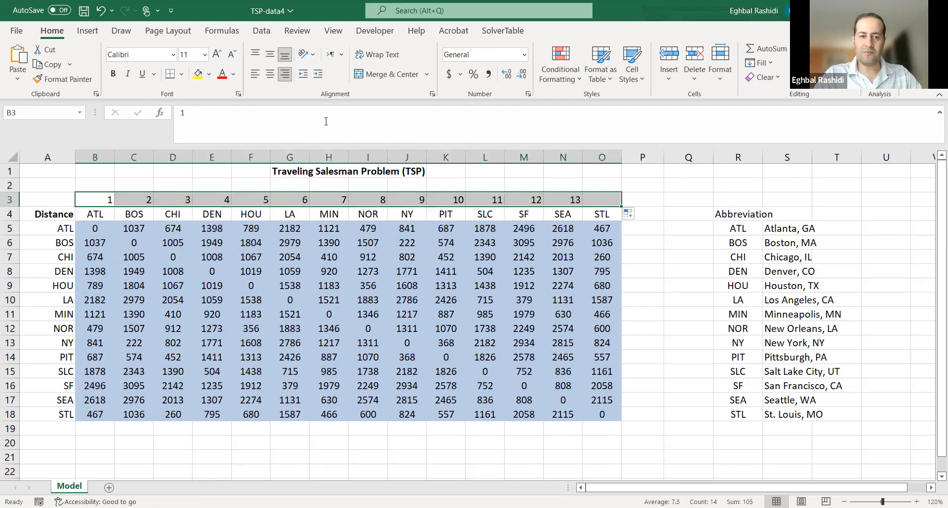
left_click(270, 74)
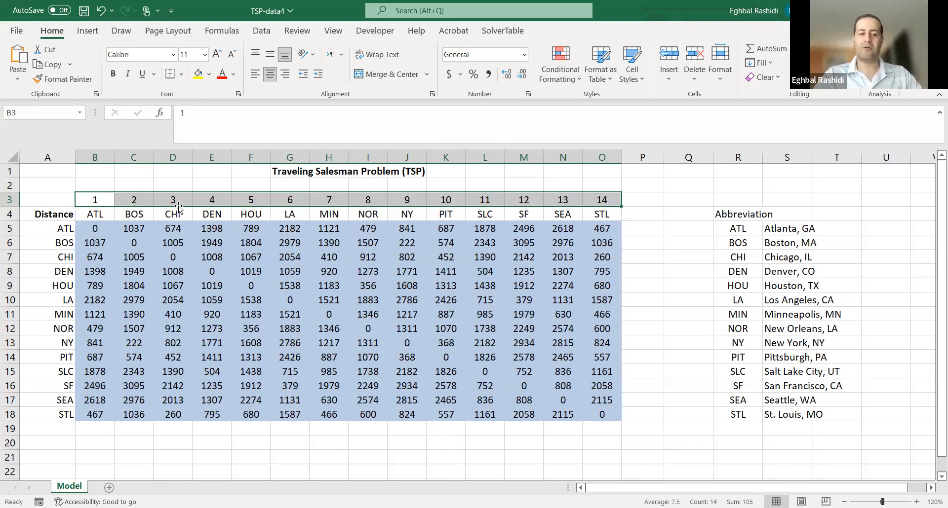
left_click(645, 327)
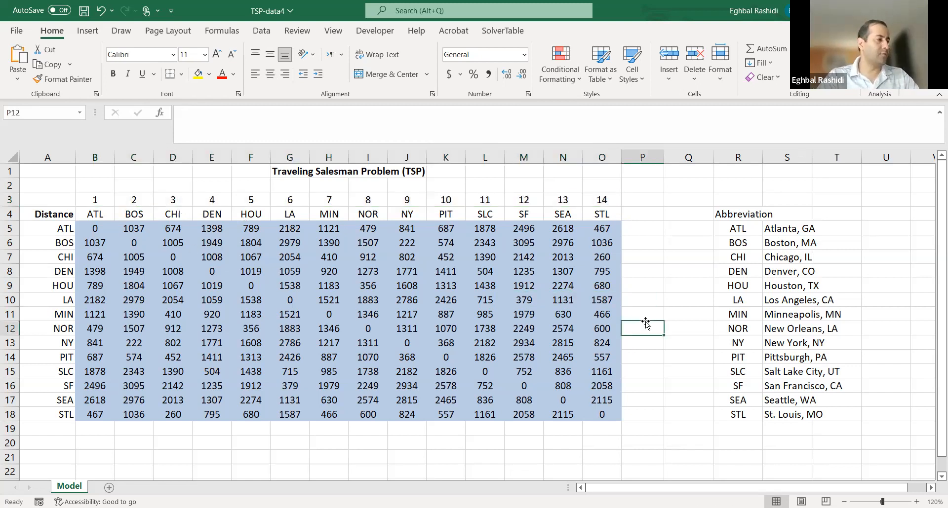
Examine the distance matrix, comparing the Atlanta–Boston distance in both directions and the diagonal entries for Atlanta and Boston
scroll(380, 338, "down", 1)
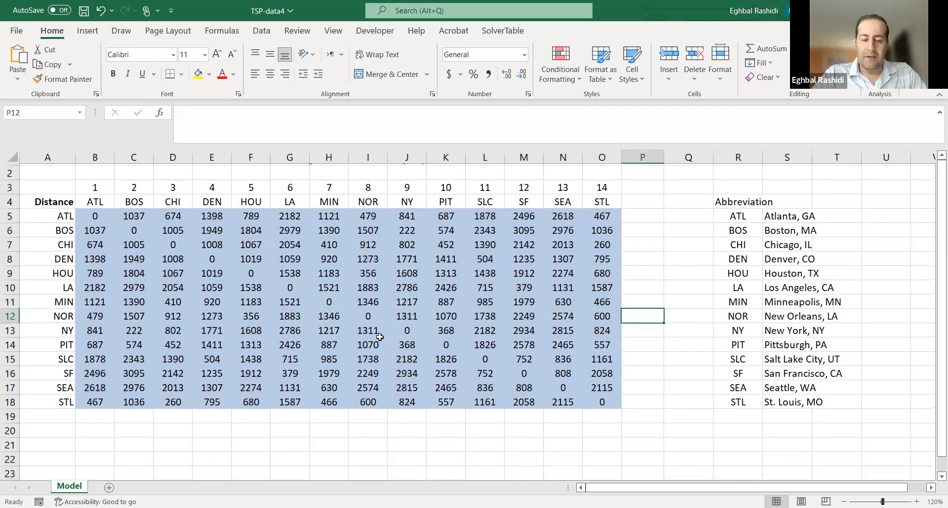
scroll(382, 322, "up", 1)
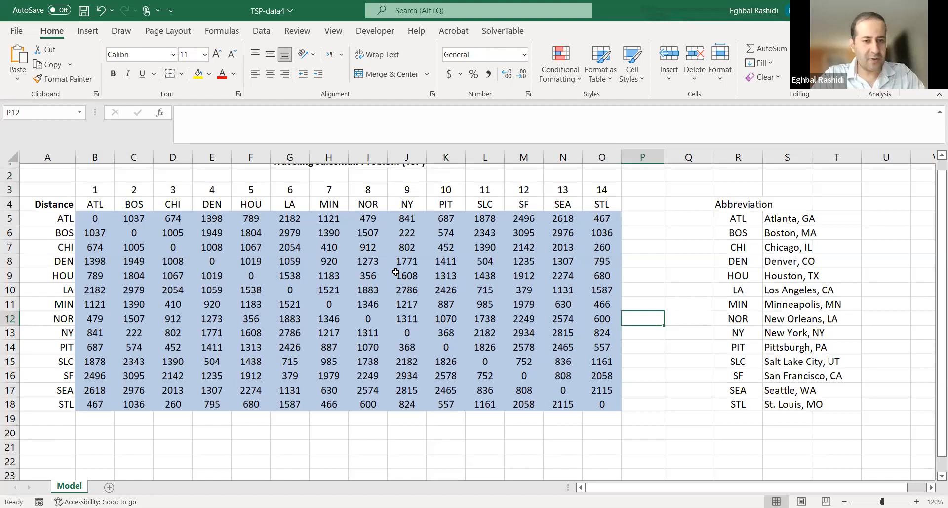
left_click(134, 219)
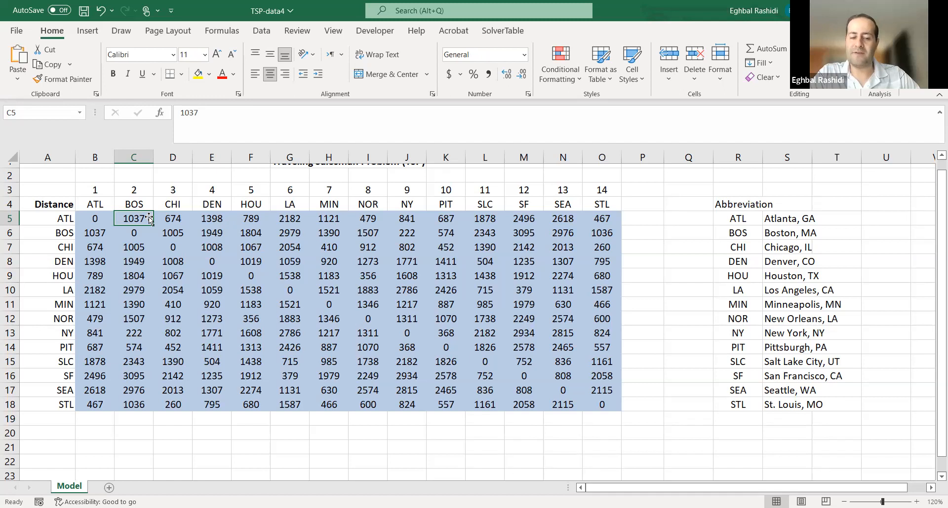
left_click(93, 233)
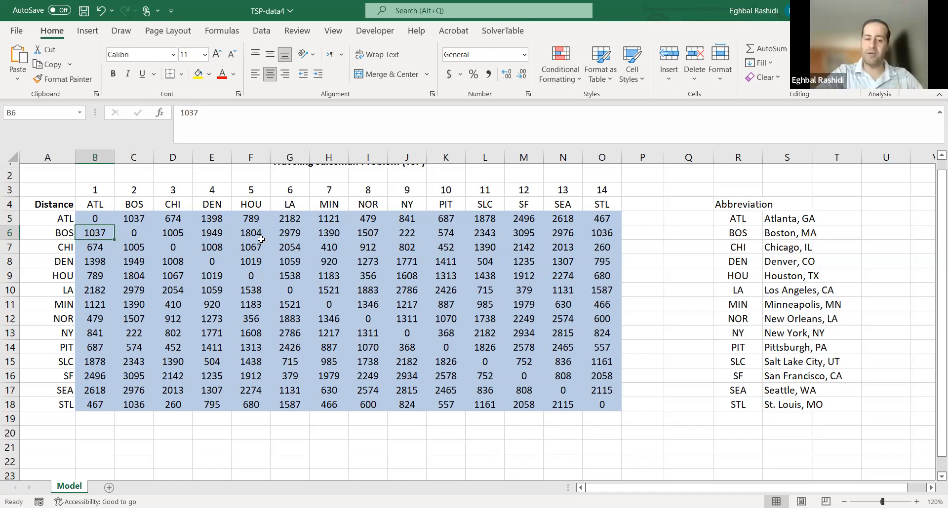
left_click(105, 217)
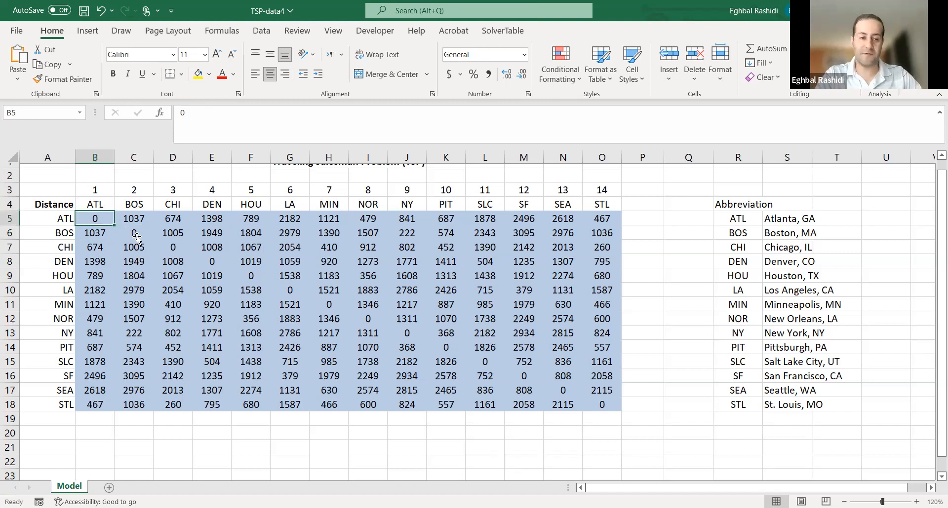
left_click(134, 234)
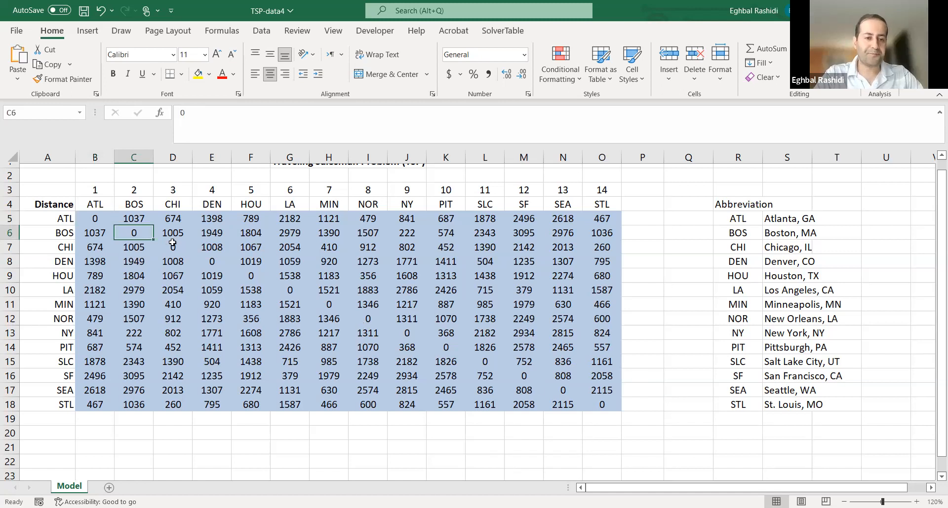
left_click(659, 344)
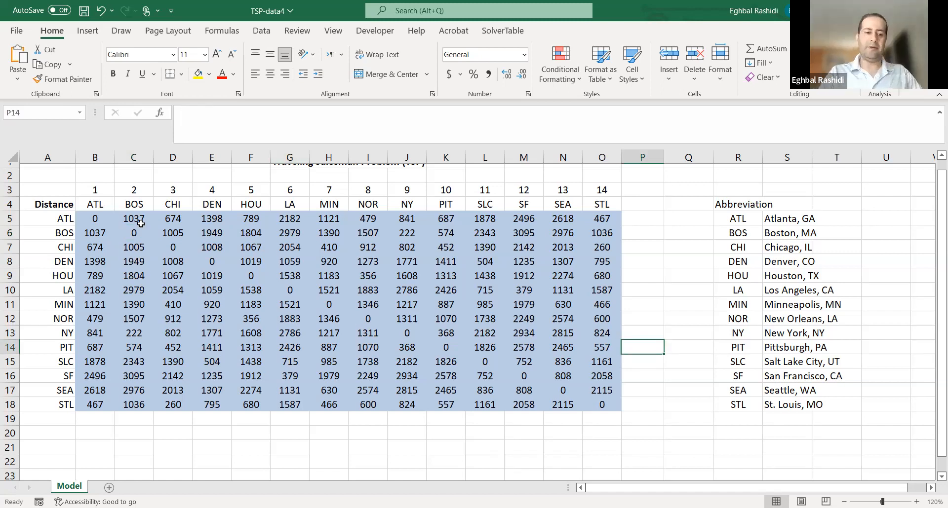
left_click(116, 220)
left_click(101, 218)
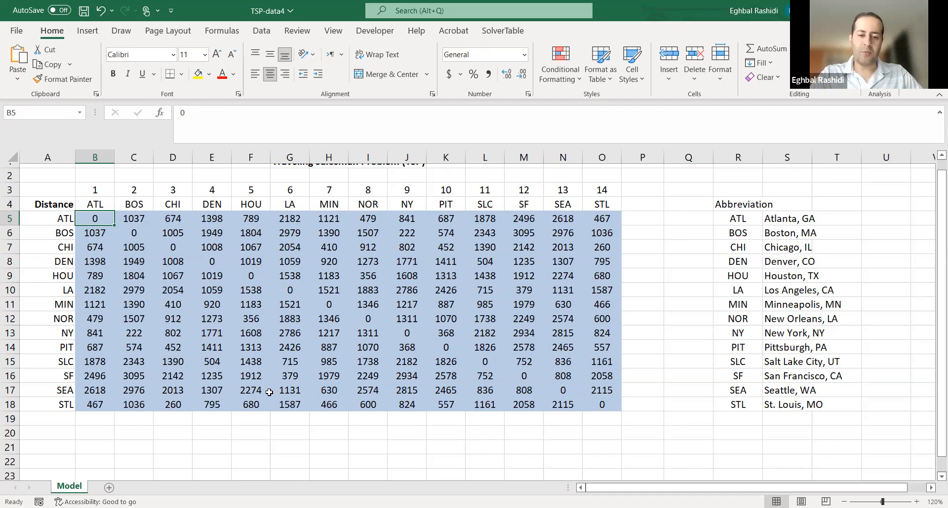
Add the label "Route" in cell A20, aligned right and in bold
left_click(69, 431)
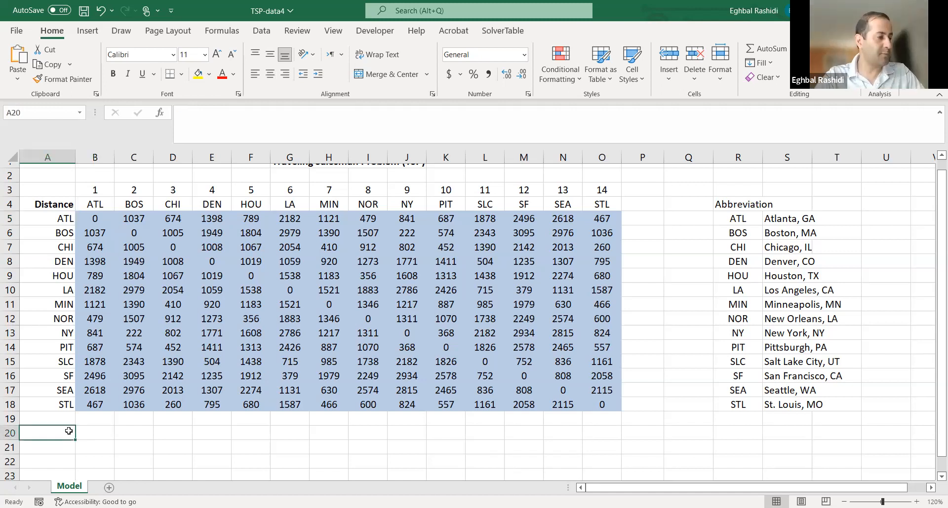
type("R")
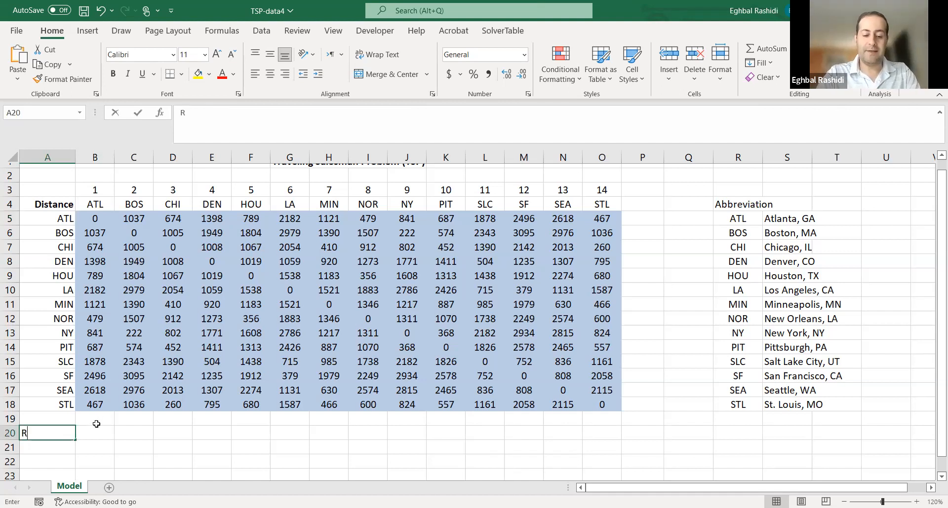
type("oute")
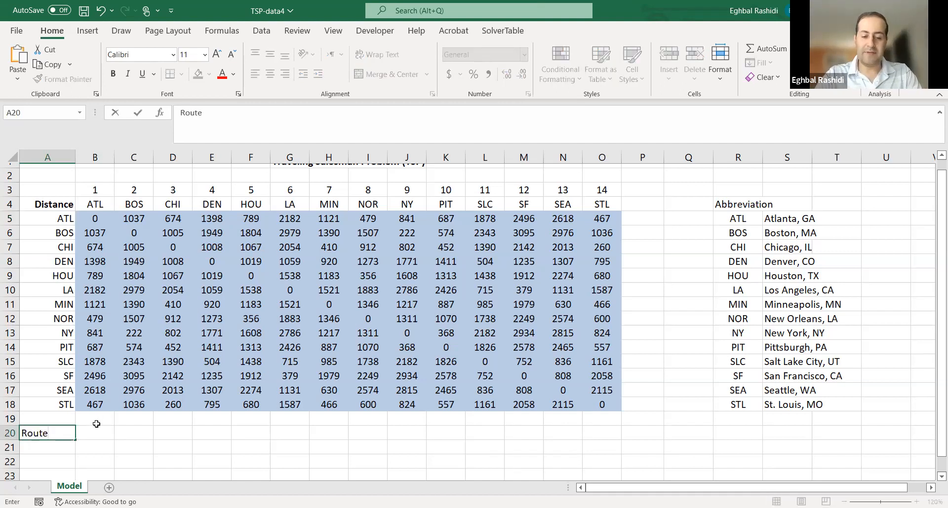
key("Return")
left_click(61, 433)
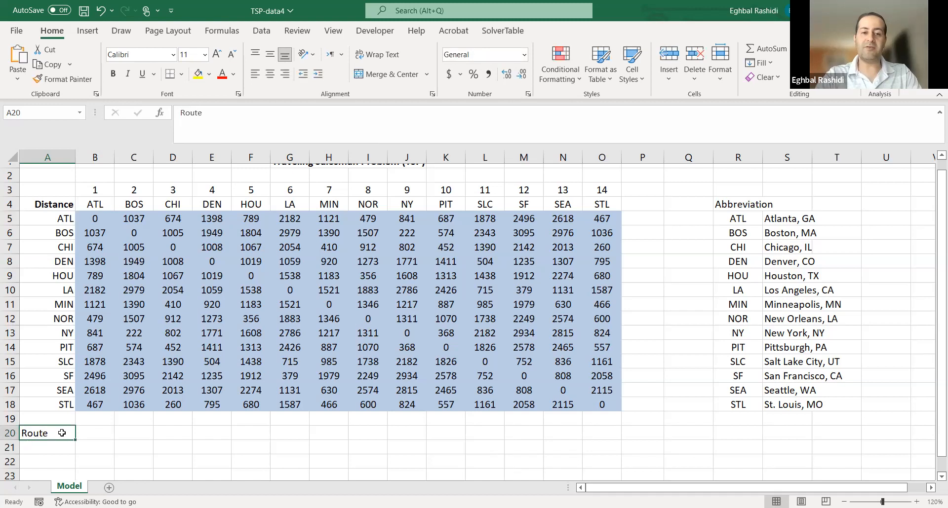
left_click(284, 74)
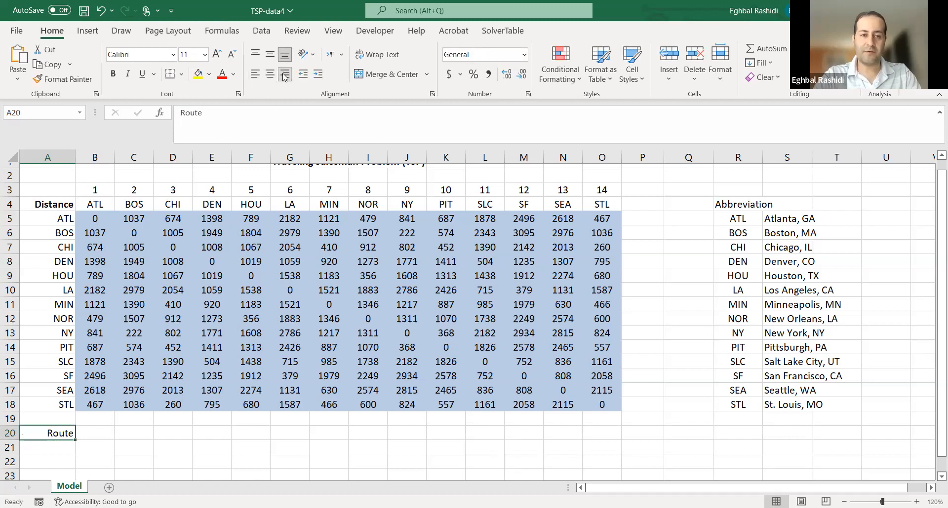
left_click(114, 75)
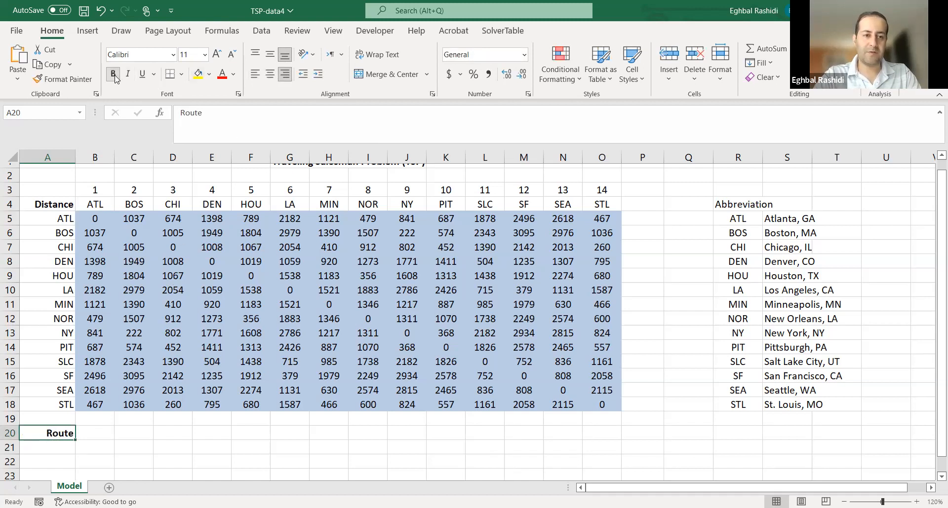
Shade the route cells B20:O20 light pink
left_click(107, 435)
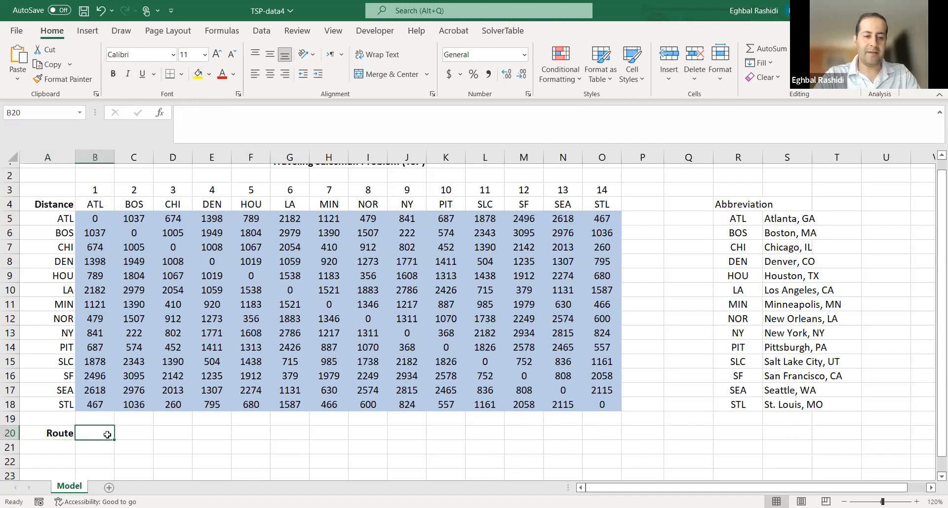
left_click_drag(107, 434, 601, 434)
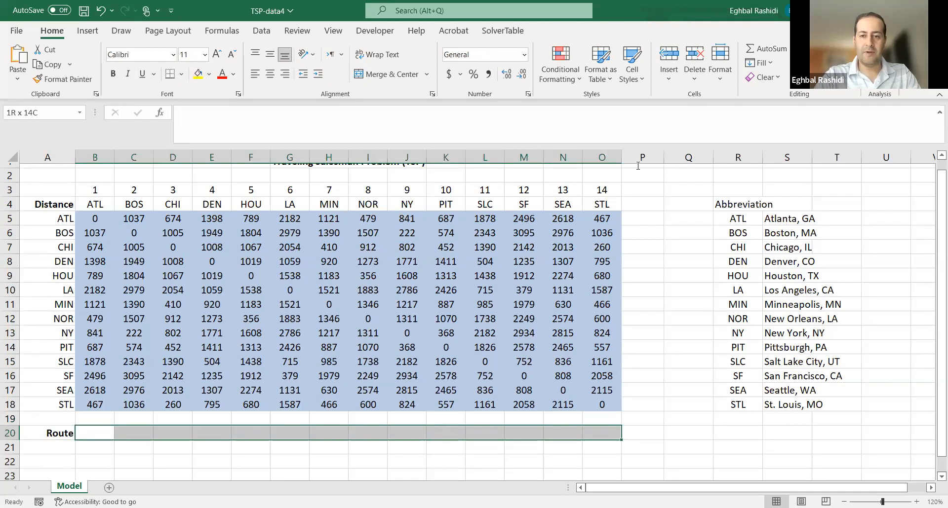
left_click(637, 80)
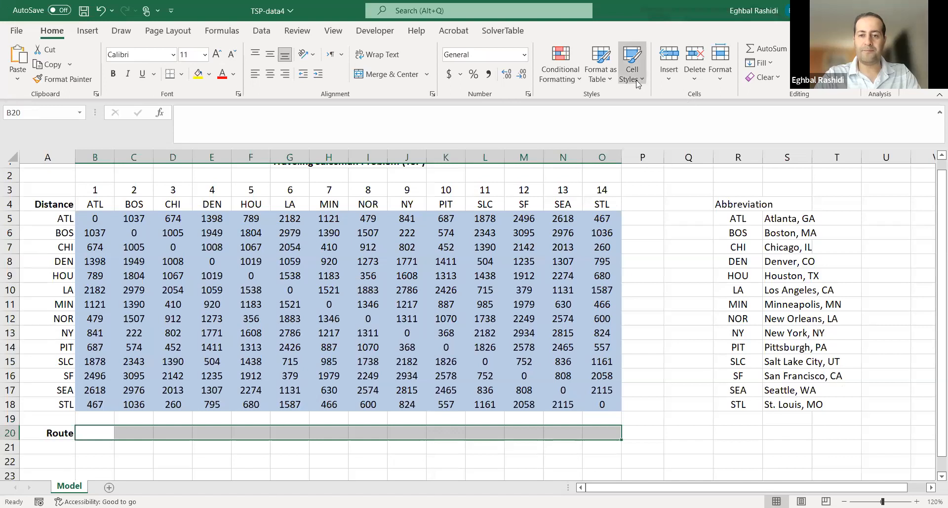
left_click(651, 116)
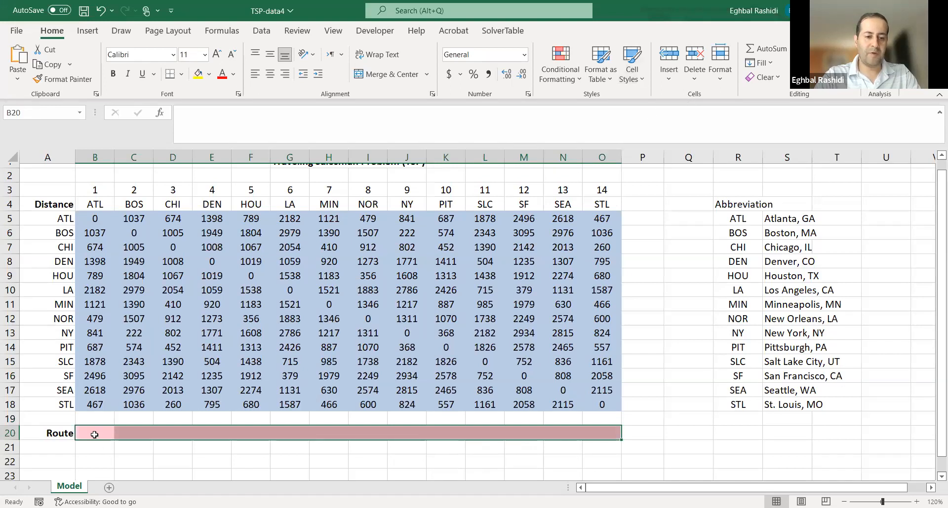
Enter the route 1, 3, 4, 6, 5, 7, 9, 8, 11, 10, 14, 13, 12, 2 across cells B20:O20
left_click_drag(95, 434, 112, 434)
left_click(112, 434)
type("1")
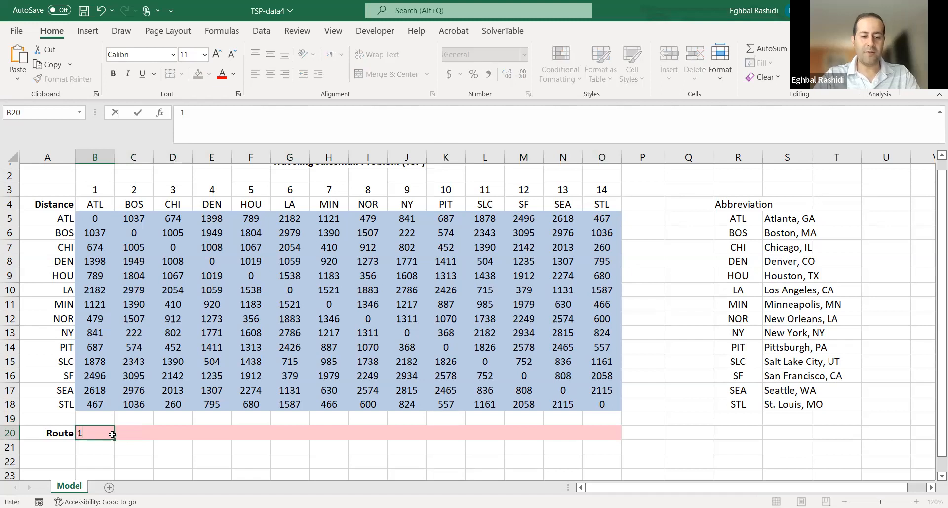
left_click(157, 436)
type("3")
key("Tab")
type("4")
key("Tab")
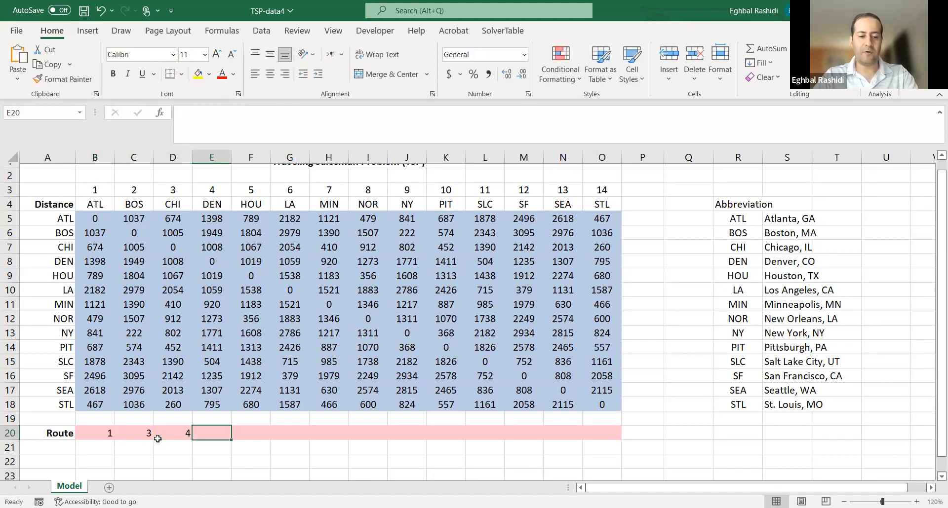
type("6")
key("Tab")
type("5")
key("Tab")
type("7")
key("Tab")
type("9")
key("Tab")
type("8")
key("ctrl+Return")
key("Tab")
type("11")
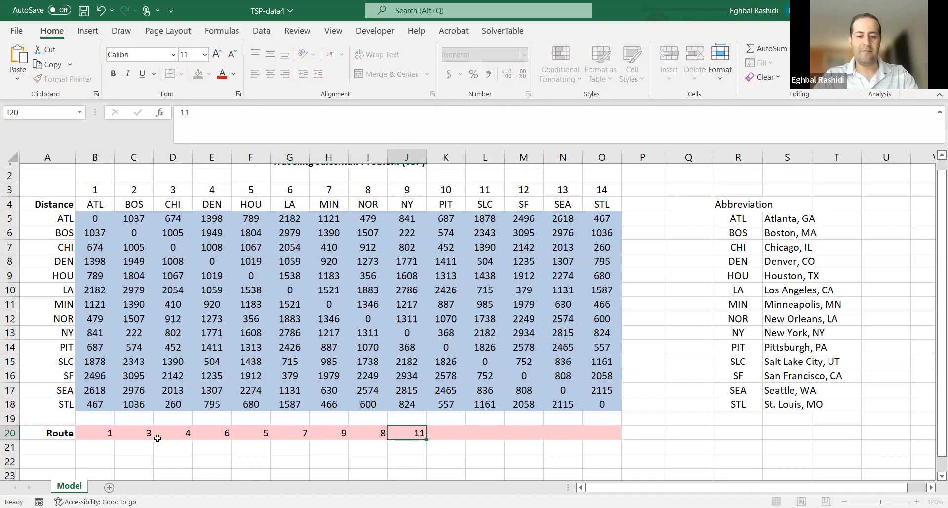
key("Tab")
type("10")
key("Tab")
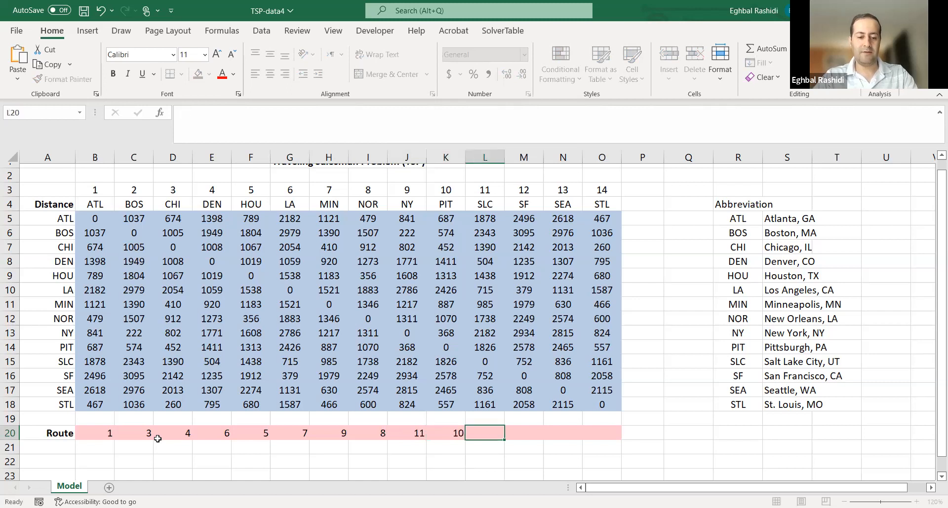
type("14")
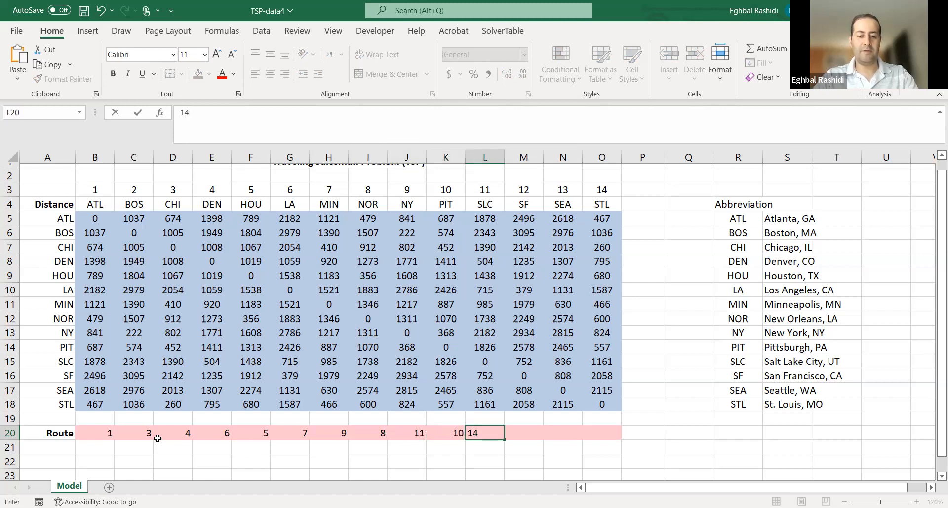
key("Tab")
type("13")
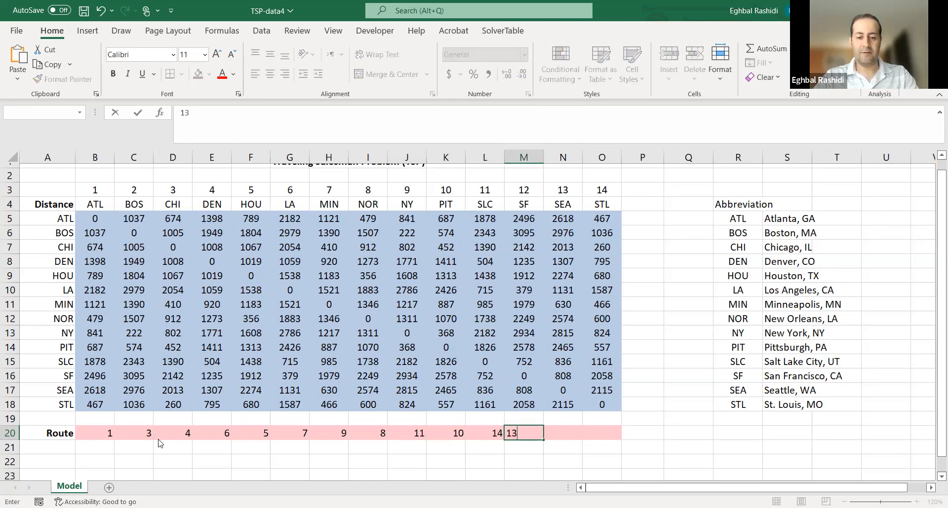
key("Tab")
type("12")
key("Tab")
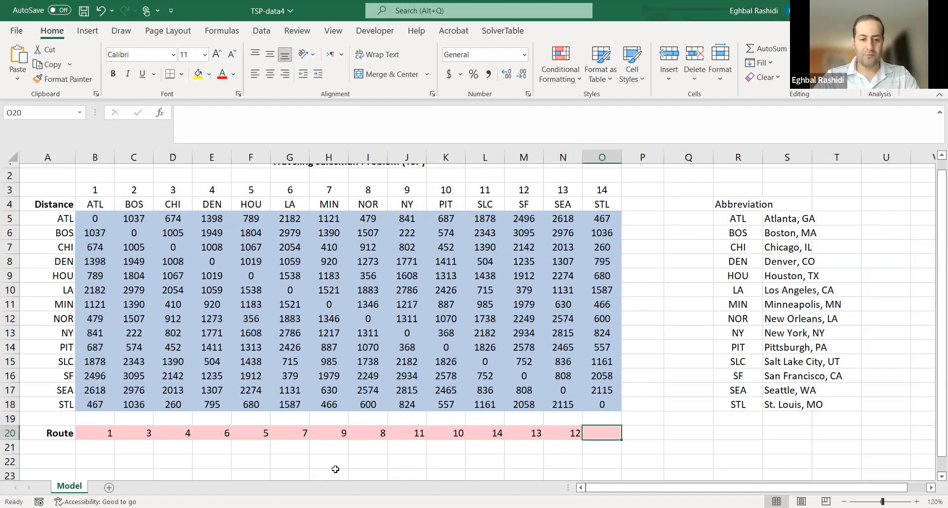
type("2")
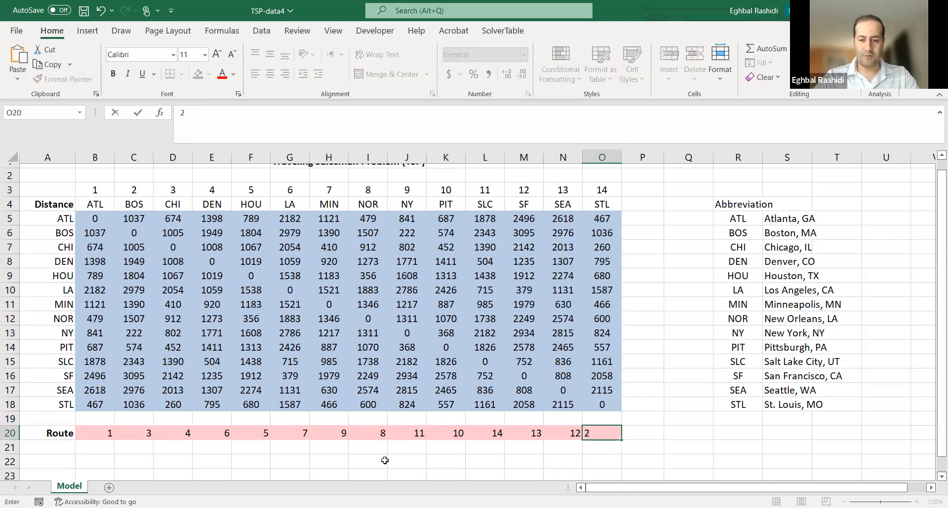
key("Tab")
Center the route numbers in B20:O20
left_click_drag(98, 429, 249, 447)
mouse_move(610, 447)
left_mouse_down()
mouse_move(642, 447)
mouse_move(612, 435)
left_mouse_up()
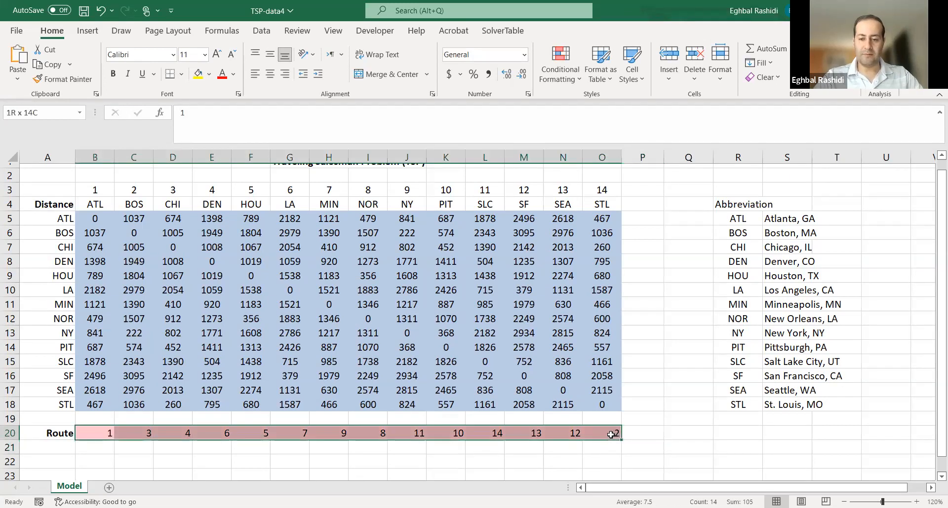
left_click(270, 73)
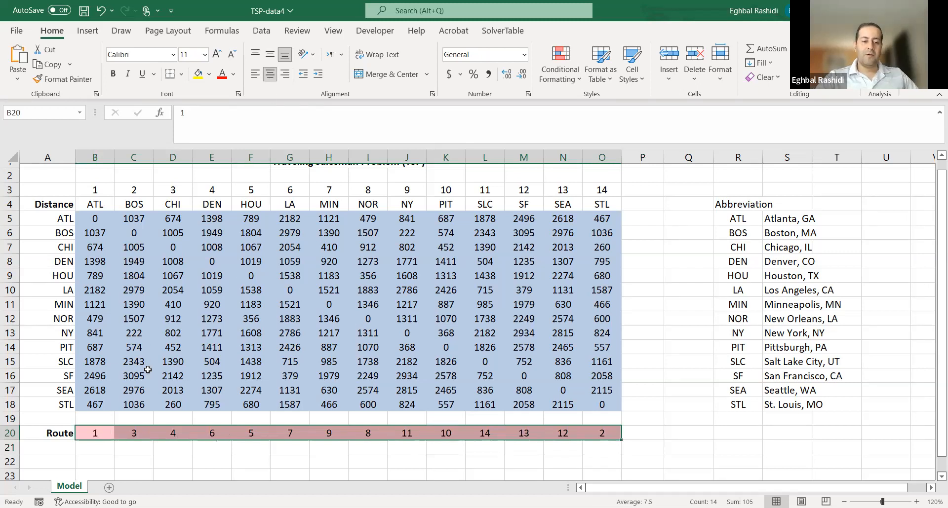
Add the label "City Names" in cell A19 above the Route label and widen column A to fit it
scroll(123, 375, "down", 2)
left_click(112, 403)
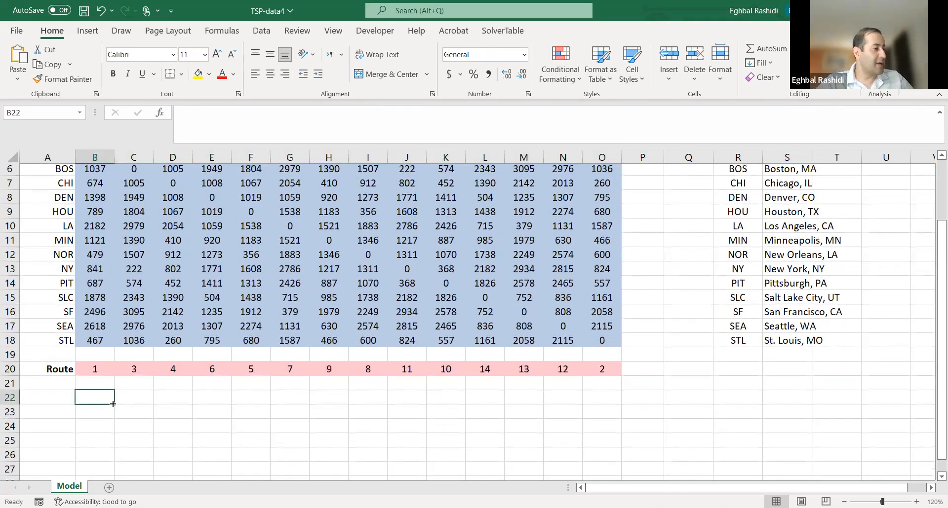
left_click(65, 395)
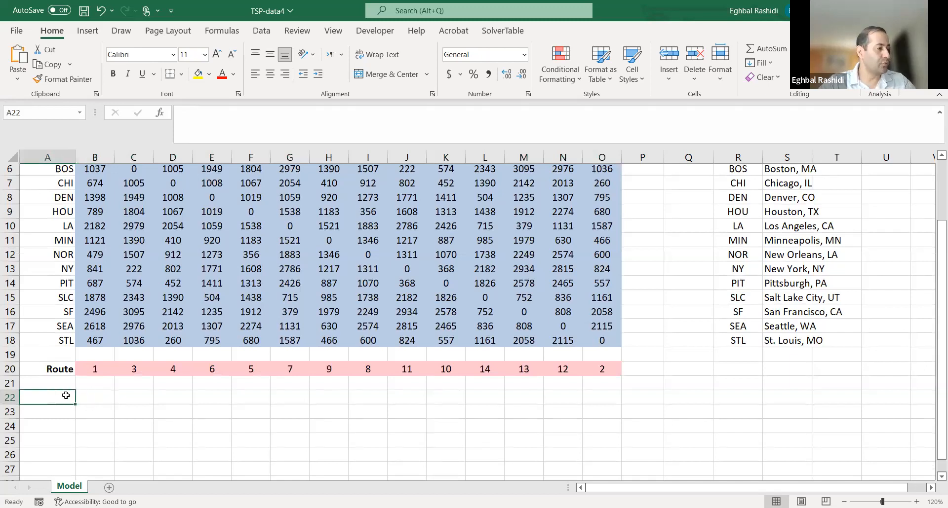
left_click(66, 356)
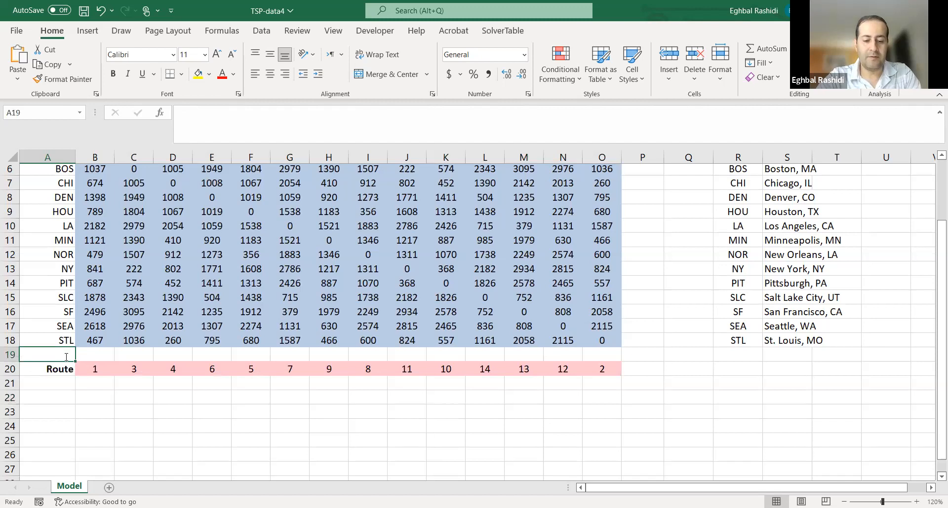
type("City Names")
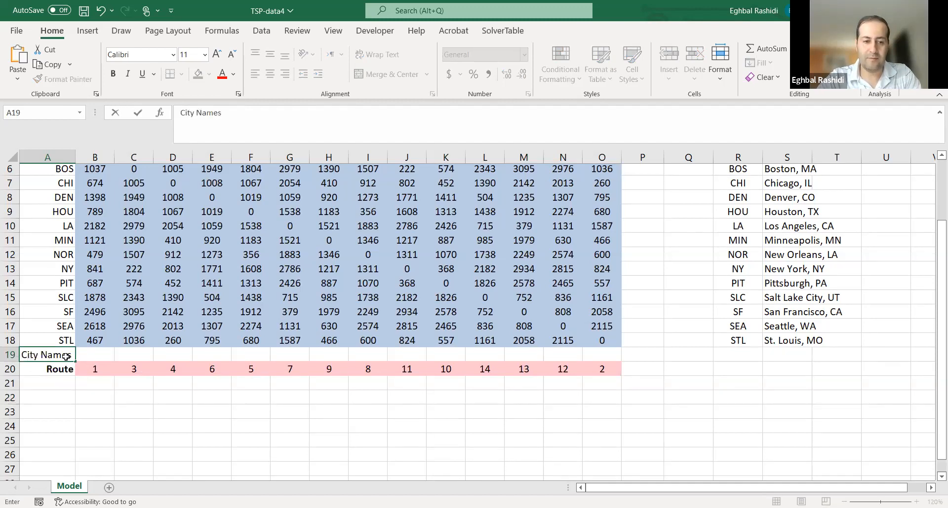
key("Return")
left_click_drag(77, 157, 91, 157)
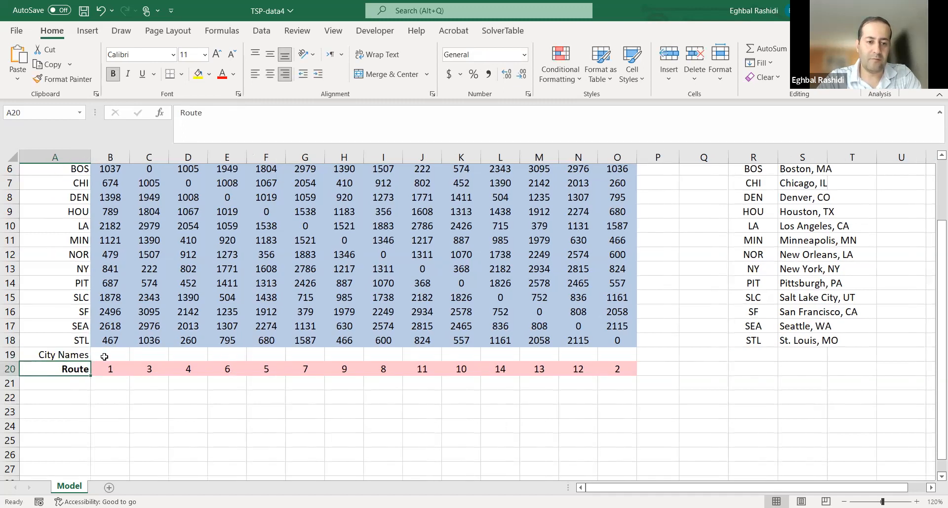
Enter the formula =INDEX(B4:O4,B20) in B19 to look up the name of the first route city
left_click(104, 356)
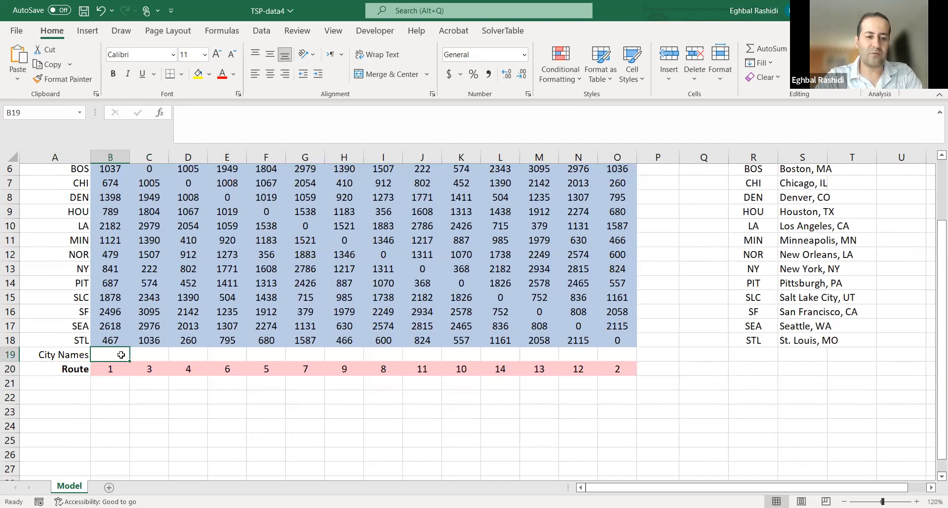
scroll(121, 355, "up", 2)
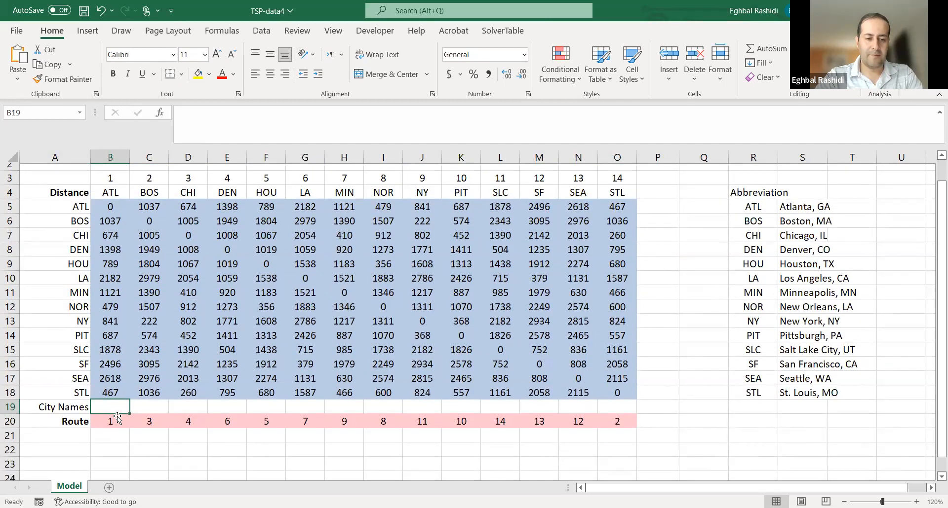
type("=")
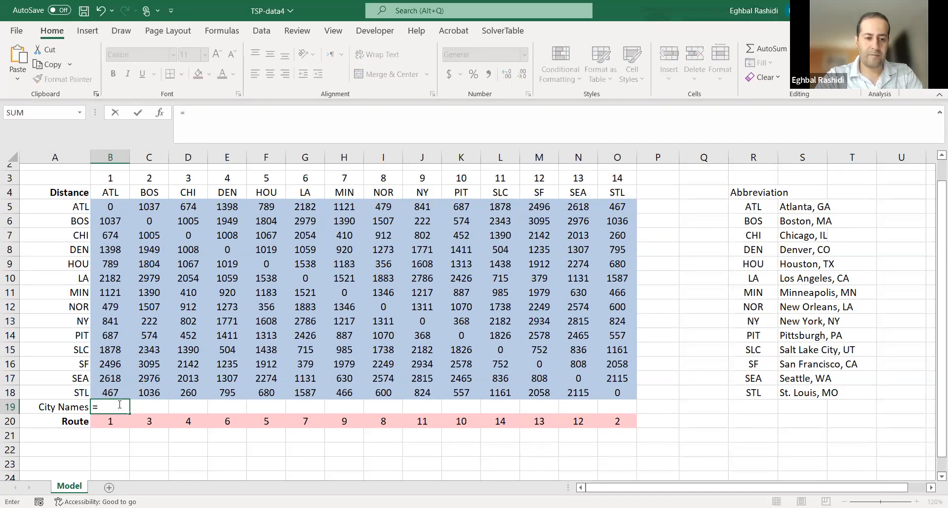
type("index")
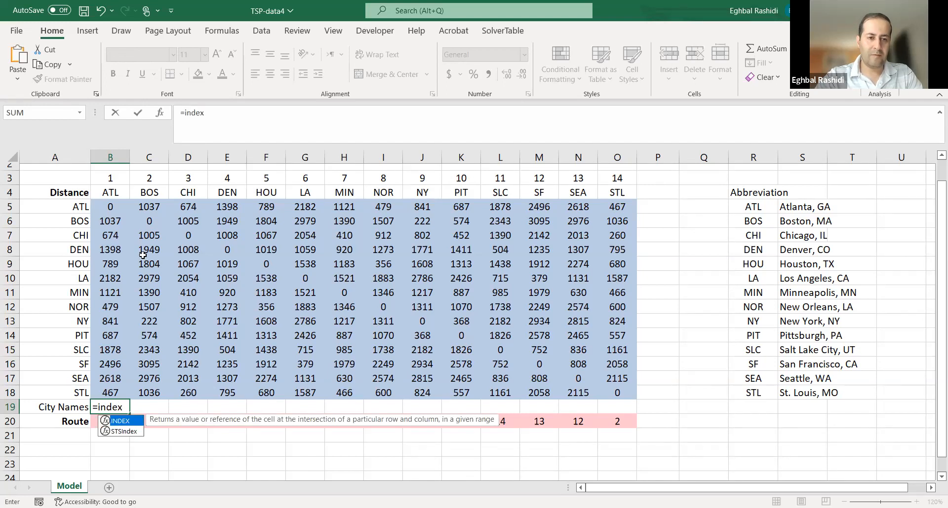
key("Tab")
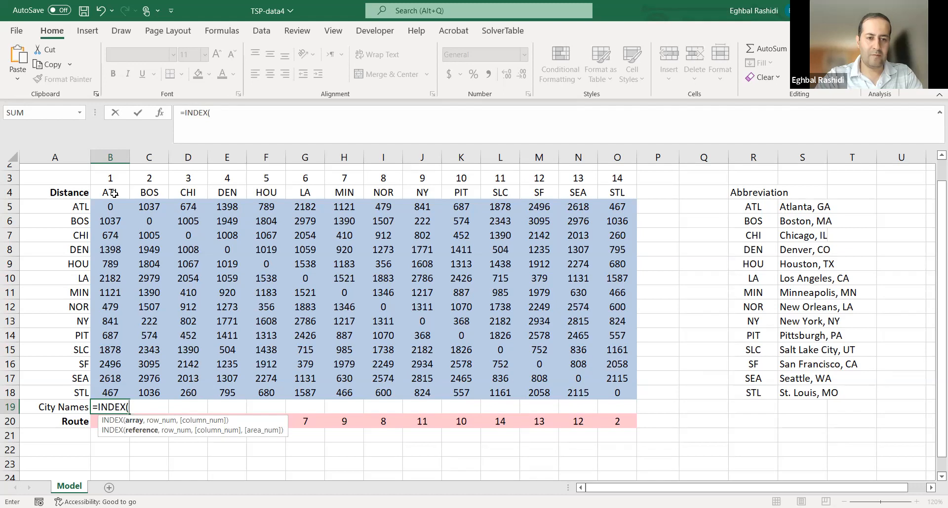
left_click(114, 193)
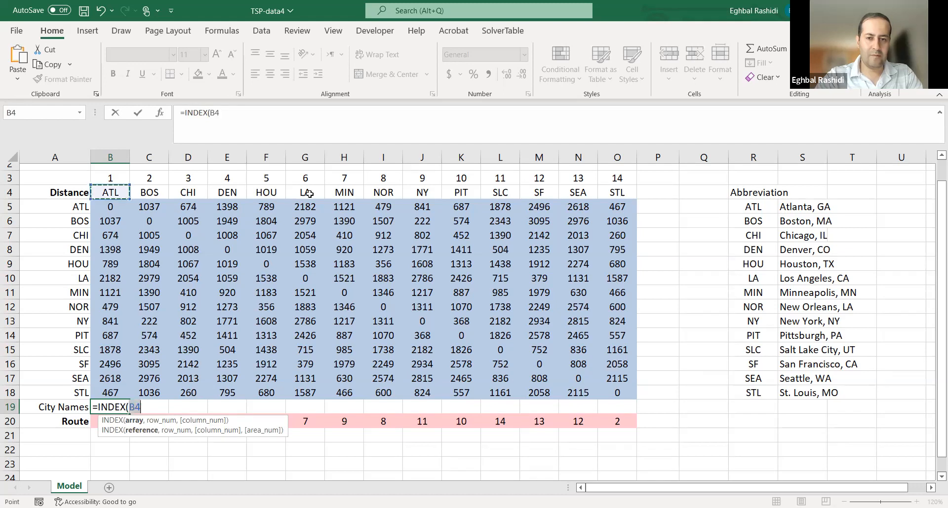
left_click(608, 190, "shift")
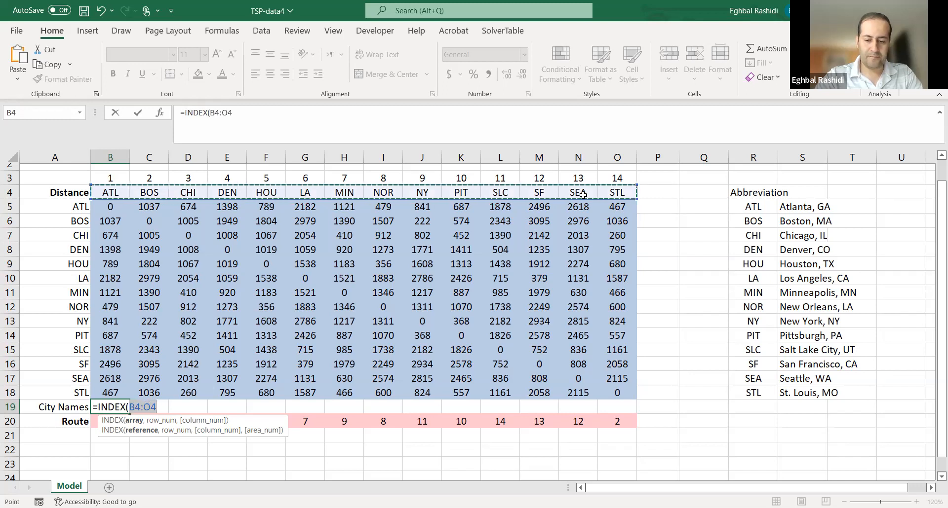
key("BackSpace")
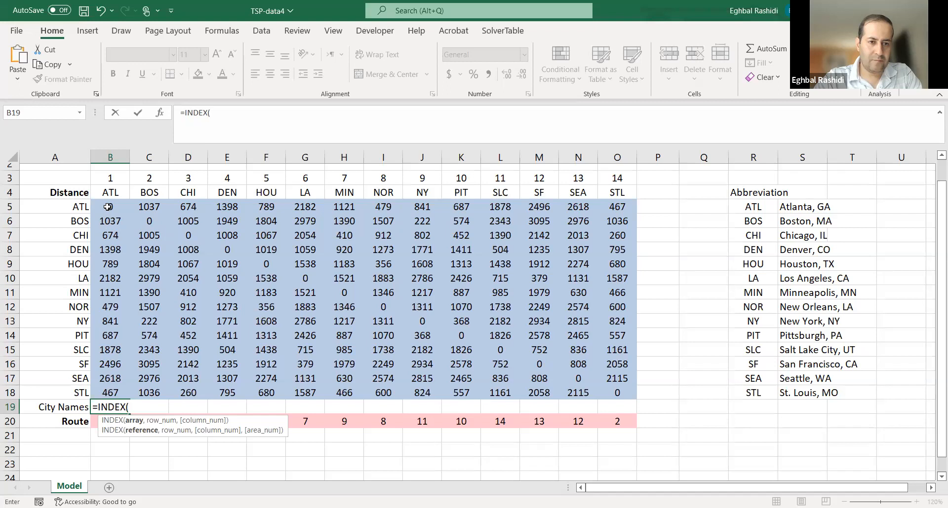
left_click(149, 183)
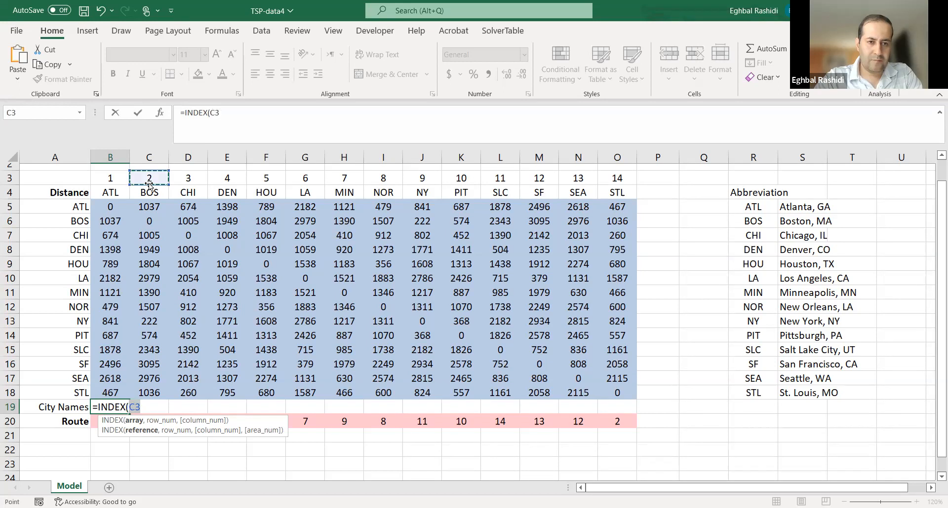
left_click(120, 192)
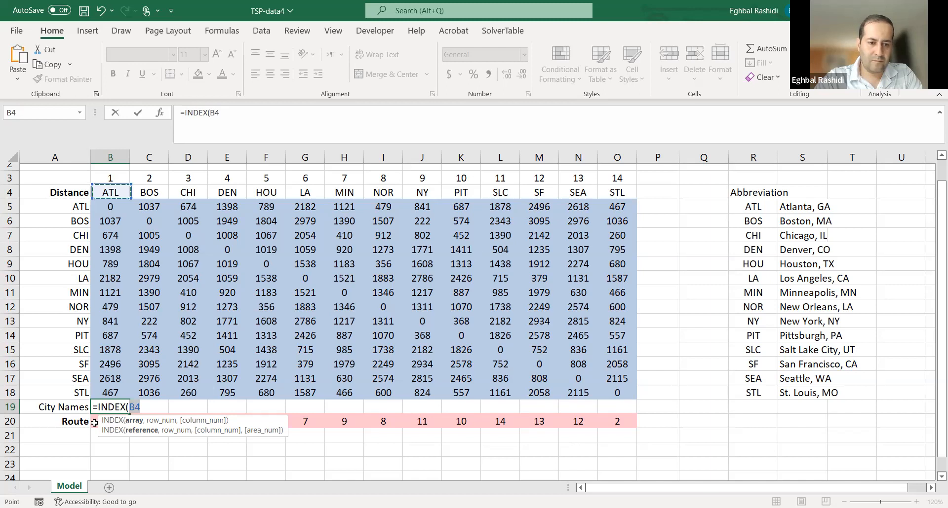
key("ctrl+shift+Right")
type(",")
left_click(109, 421)
key("Return")
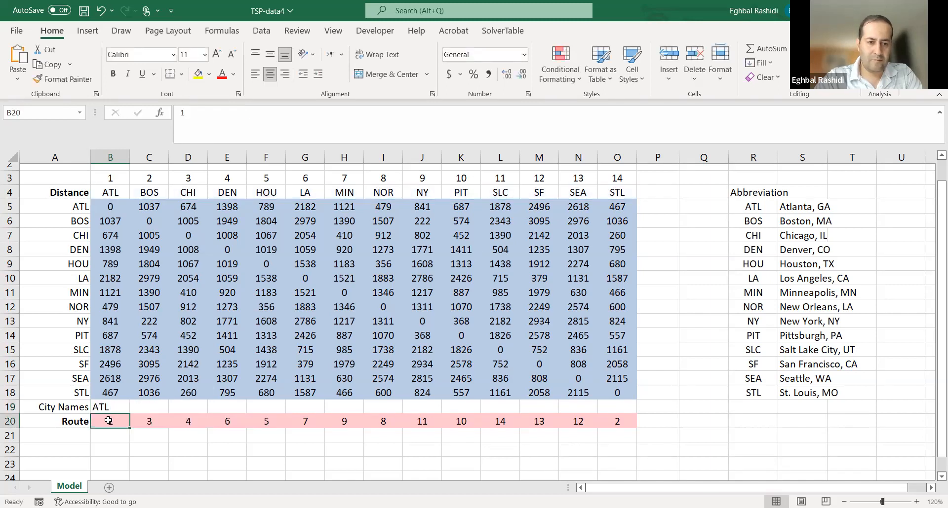
Fill the B19 formula across to O19 and center the cells B19:O19
left_click(111, 407)
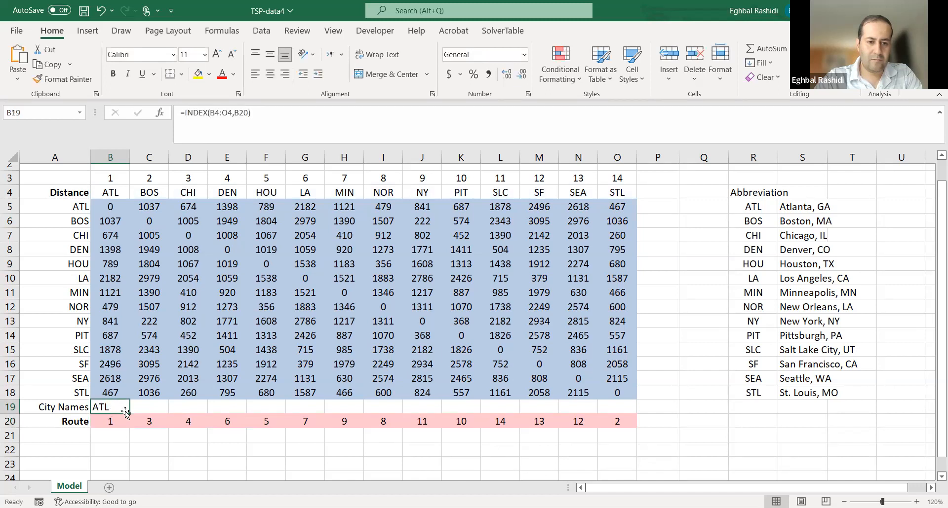
left_click_drag(125, 412, 624, 391)
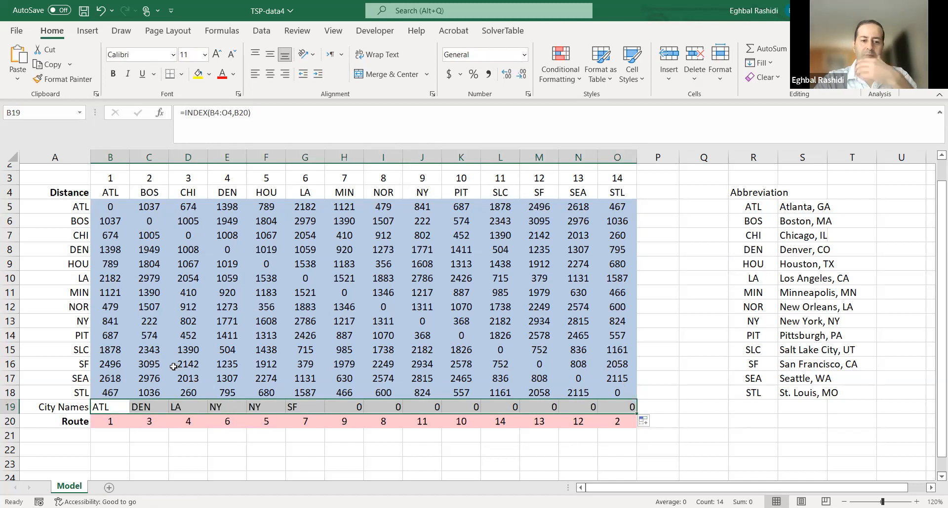
left_click(270, 74)
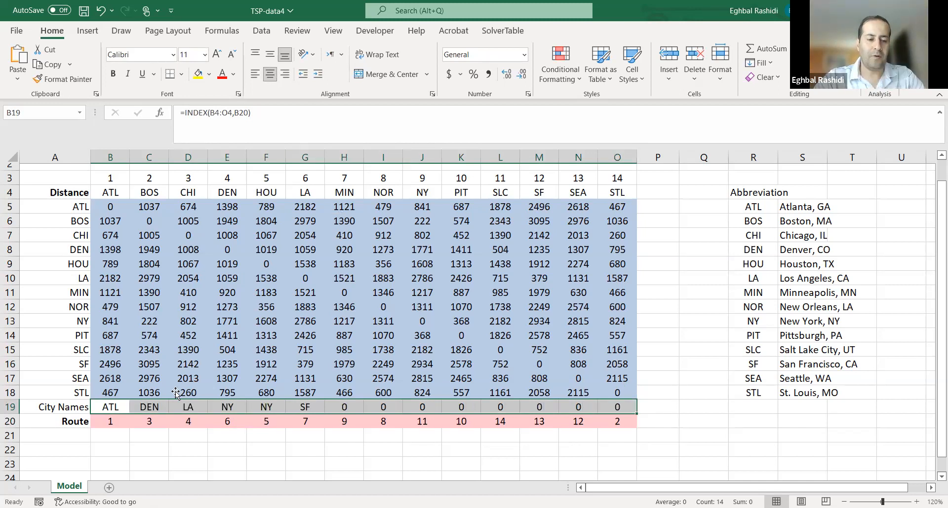
Check the INDEX references in D19 and B19, then clear the city name formulas from B19:O19
left_click(188, 404)
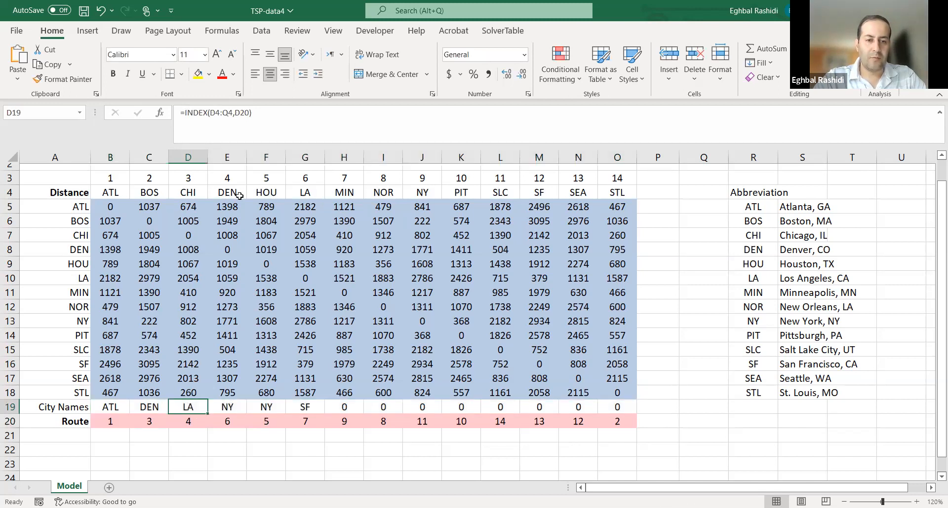
left_click(117, 427)
left_click(113, 409)
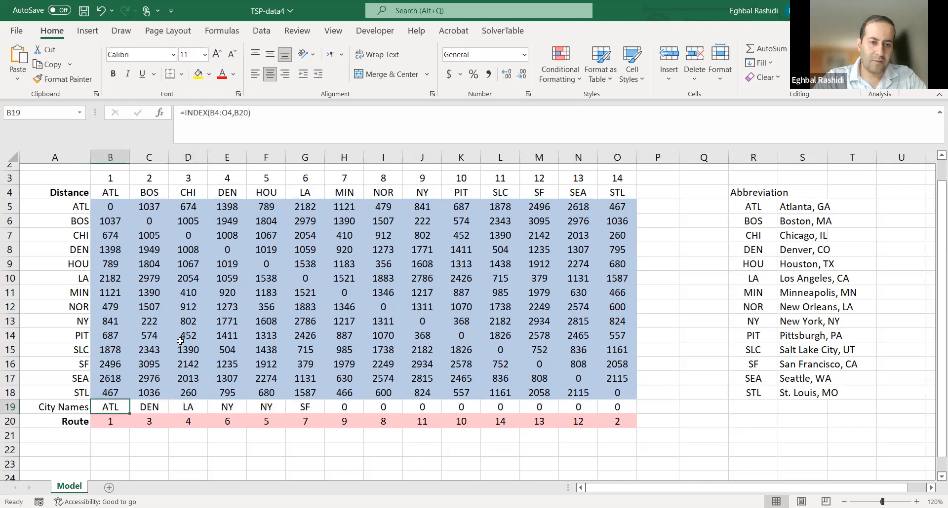
left_click(337, 113)
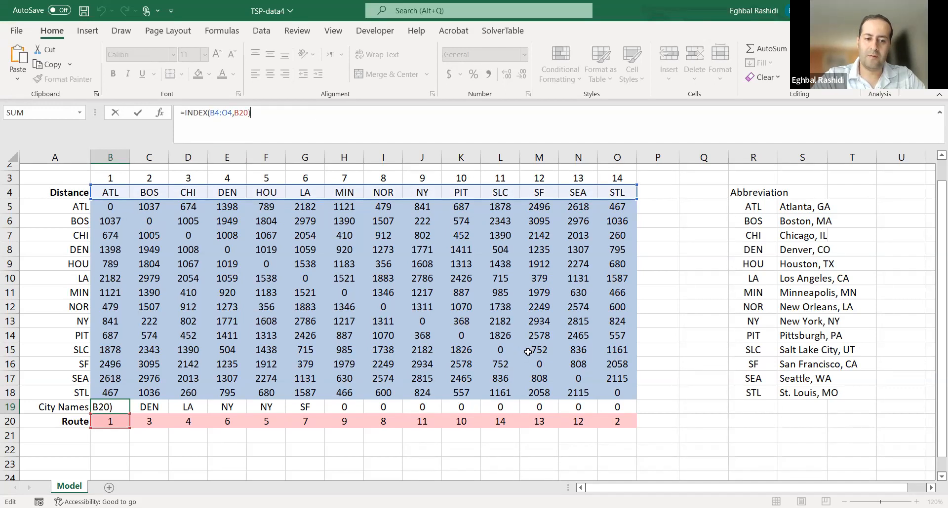
left_click(709, 403)
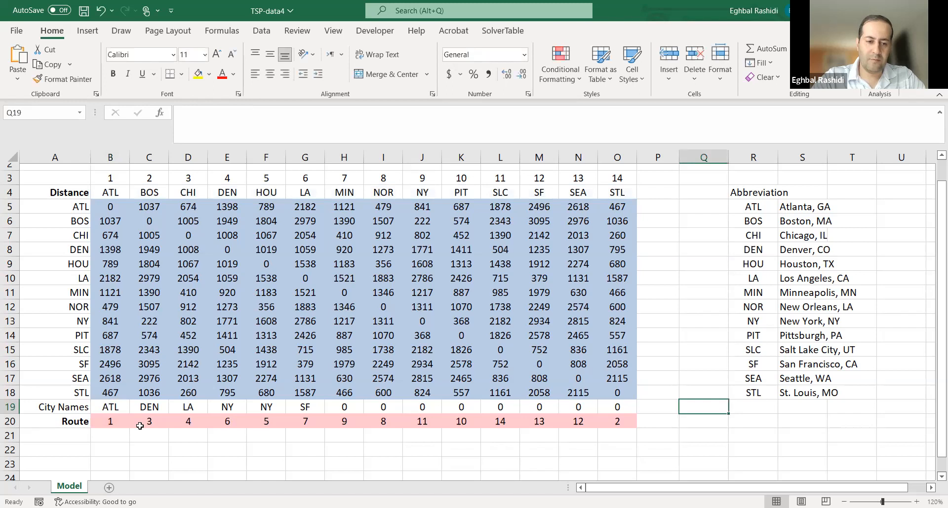
left_click_drag(113, 406, 627, 407)
key("Delete")
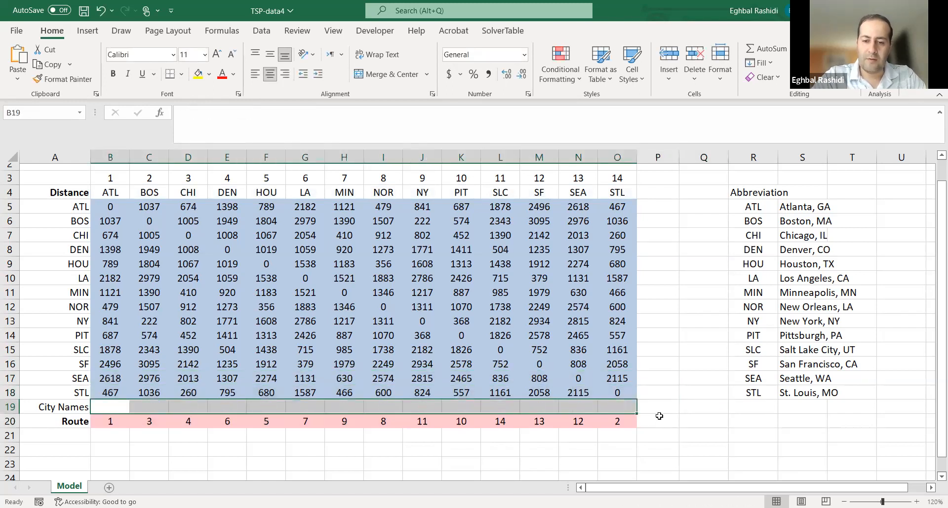
left_click(659, 420)
Trace the route cell by cell from B20 to O20 to review the order of the city visits
left_click(110, 438)
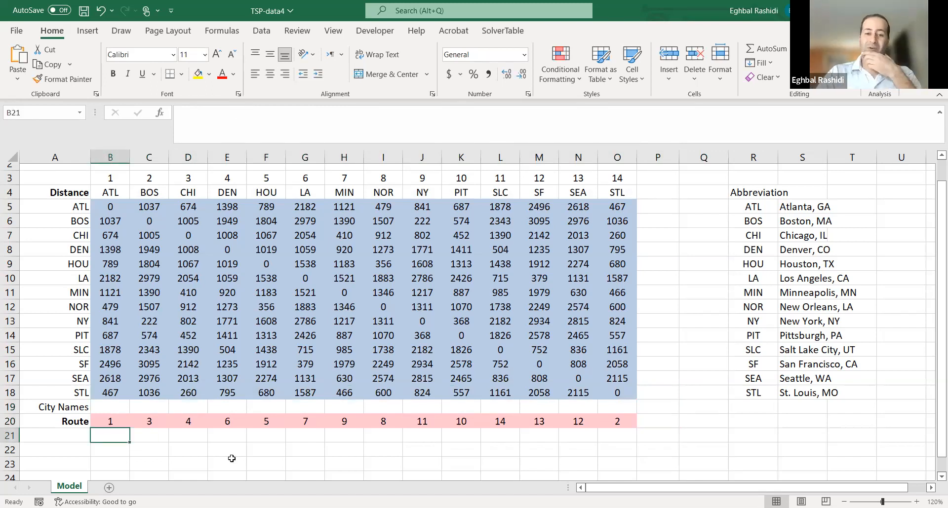
left_click(113, 420)
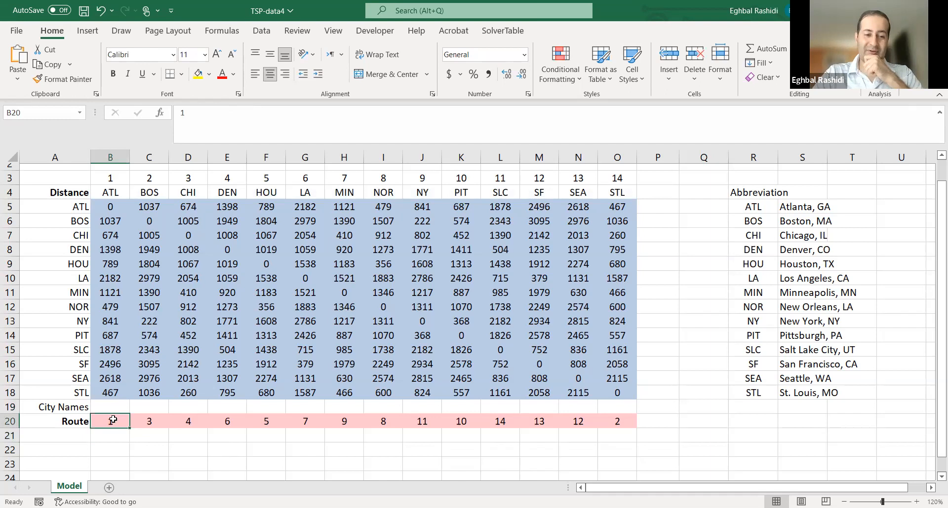
left_click(145, 420)
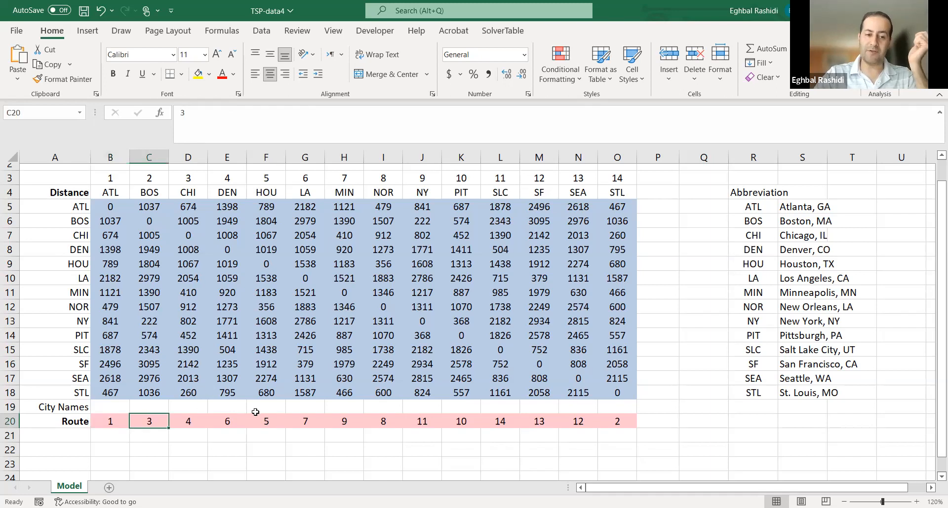
key("Right")
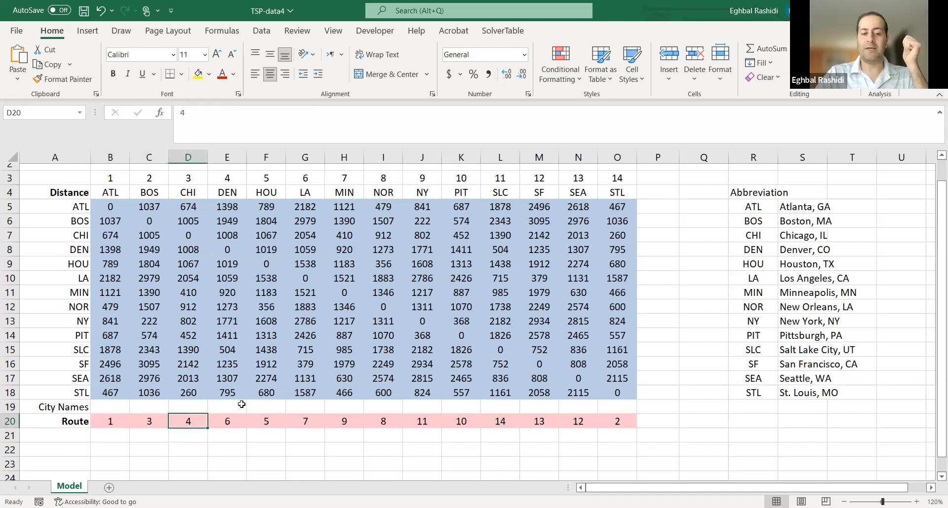
key("Right")
key("Right")
key("Right")
key("Right")
key("Right")
key("Right")
key("Right")
key("Right")
key("Right")
key("Right")
key("Right")
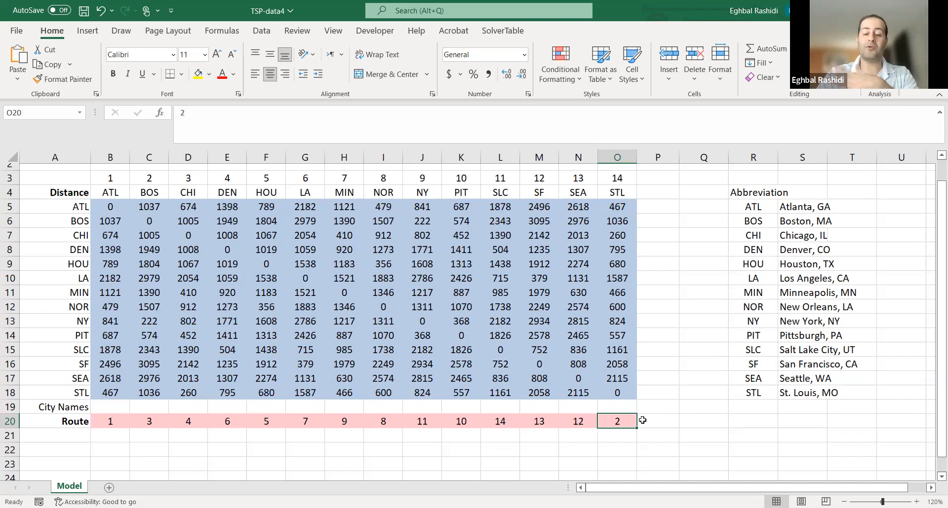
Enter =B20 in P20 so the route returns to its starting city, and center the cell
left_click(642, 420)
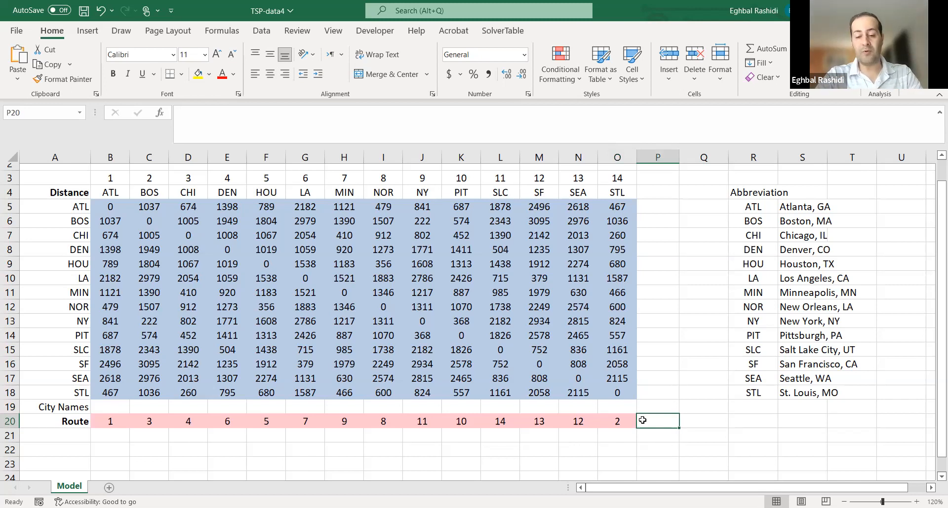
type("=")
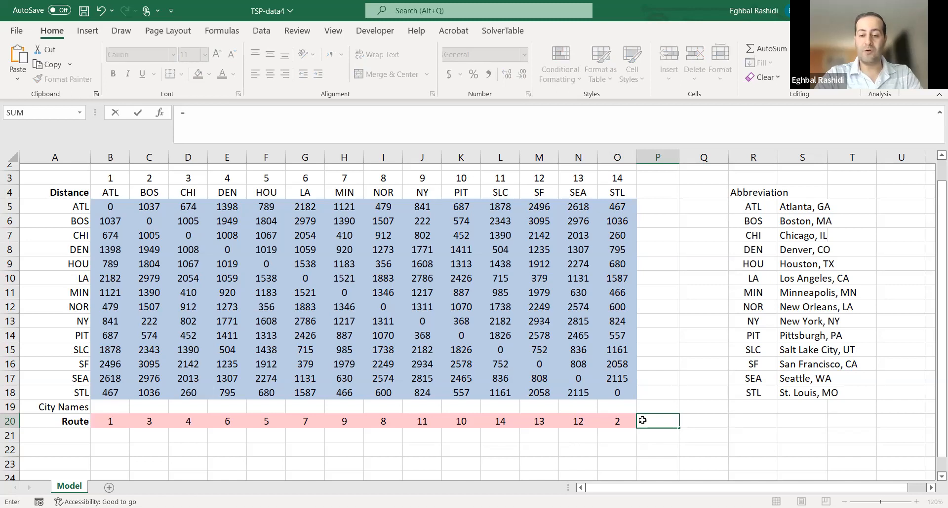
left_click(110, 420)
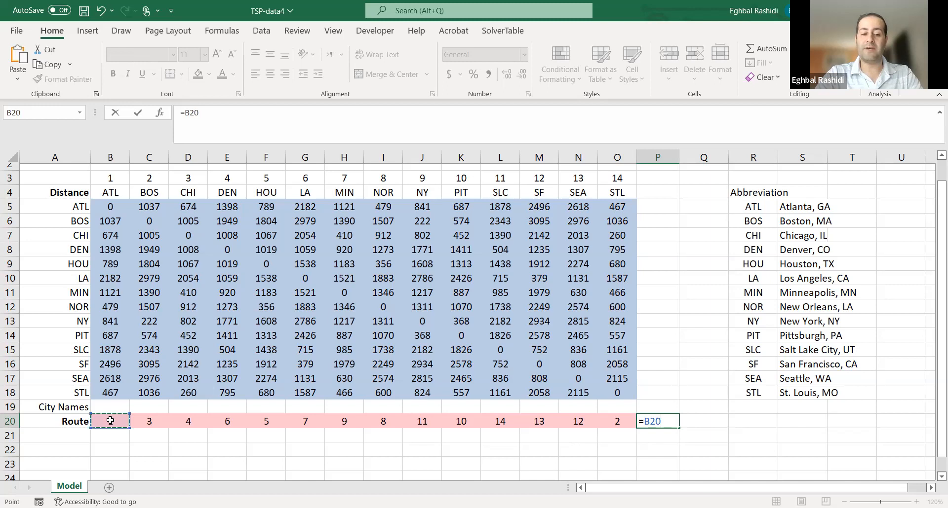
key("Return")
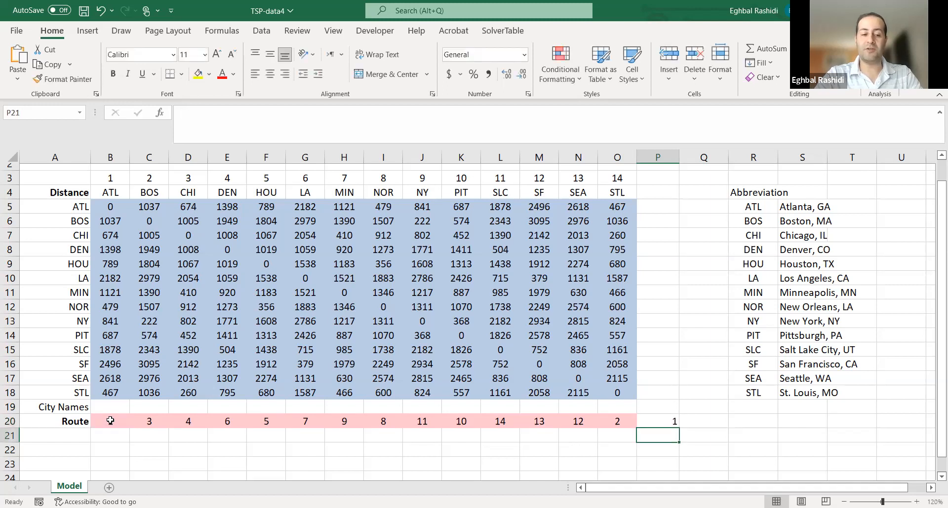
left_click(646, 418)
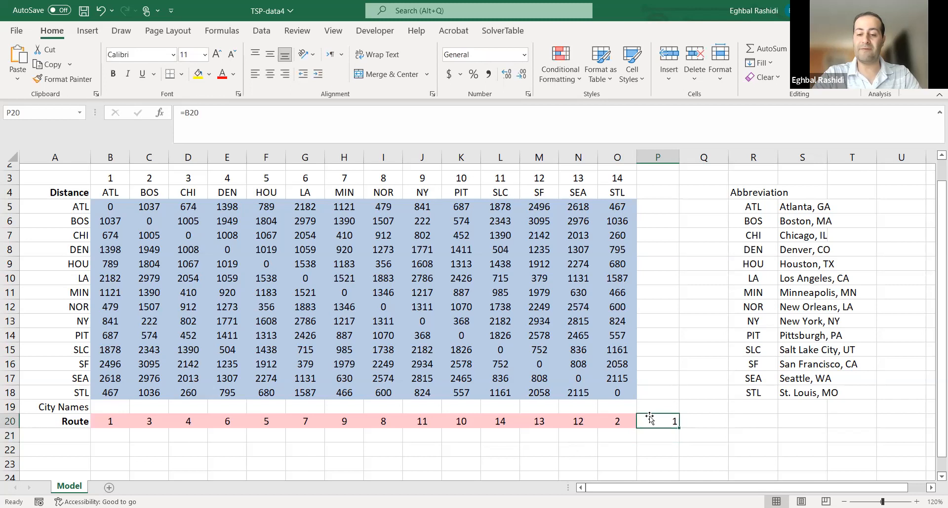
left_click(270, 73)
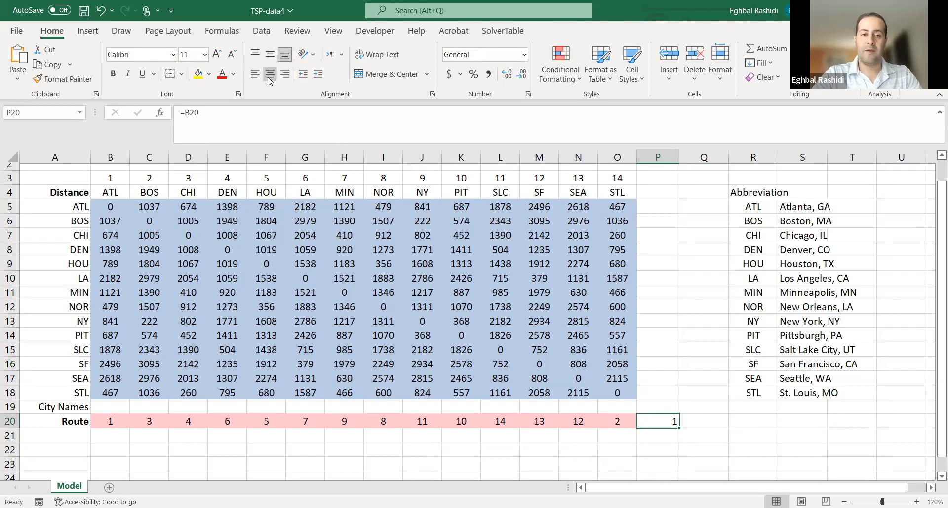
Check the return-to-start formula in P20 and the route's first leg in B20 and C20
left_click(712, 431)
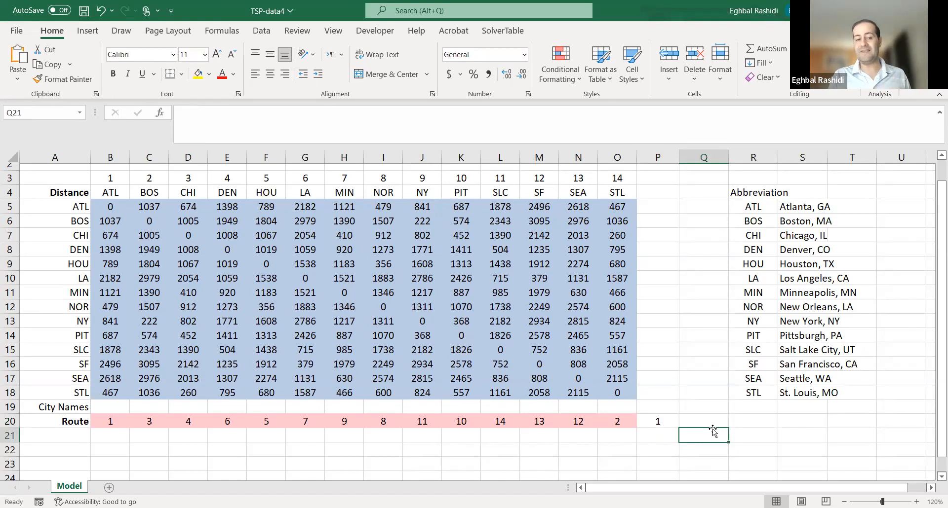
left_click(664, 420)
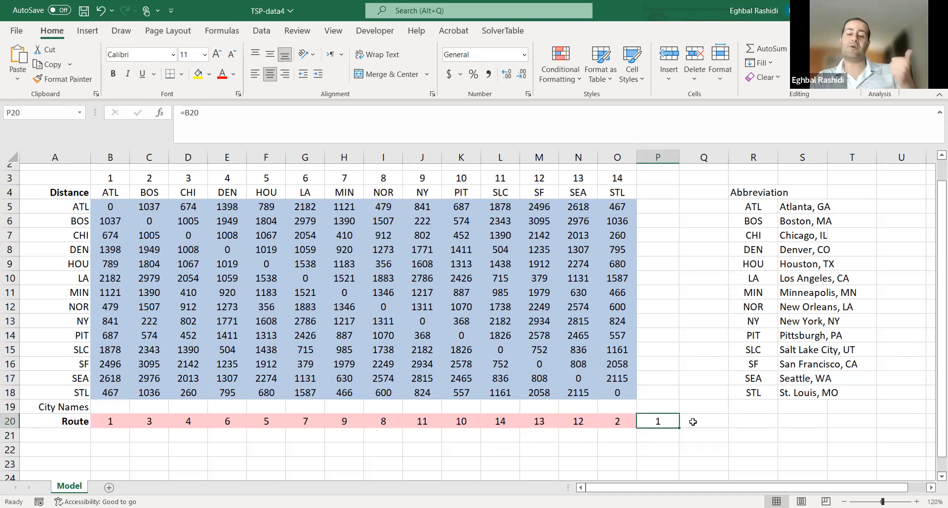
left_click(77, 447)
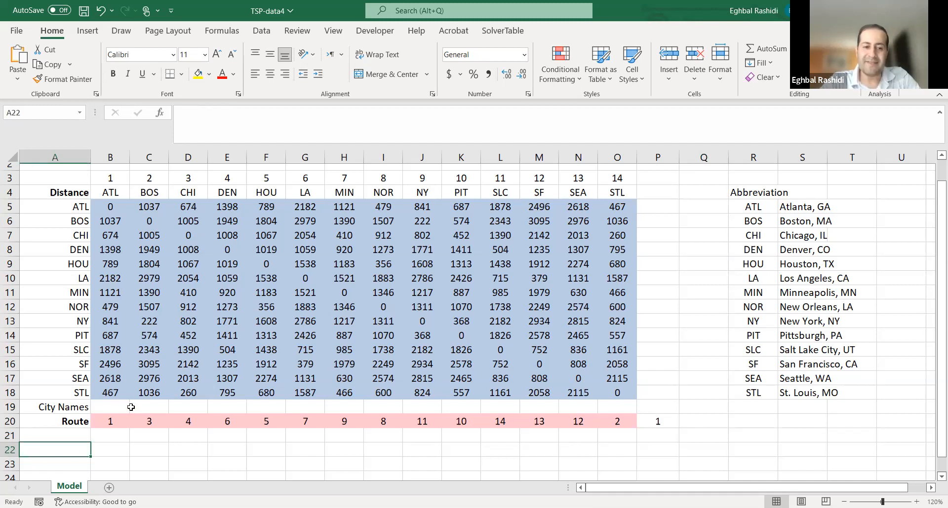
left_click(108, 421)
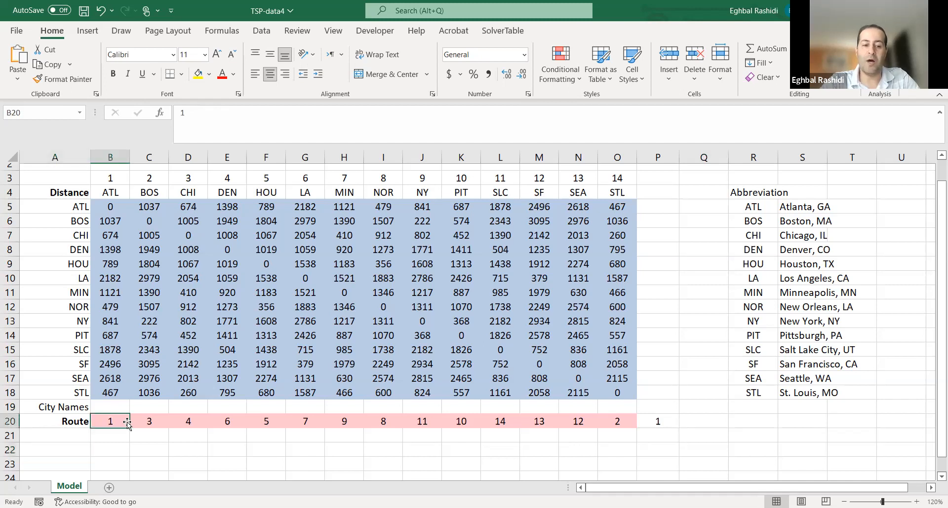
left_click(144, 423)
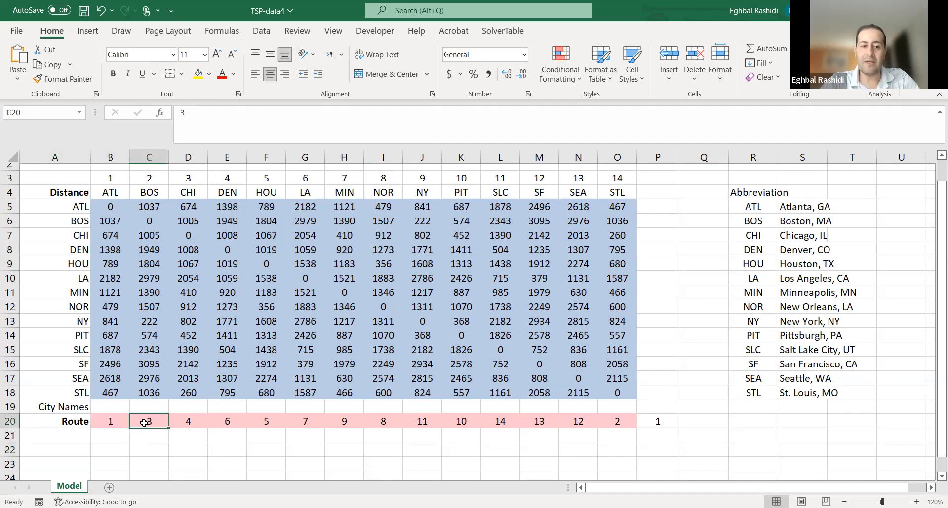
left_click(115, 421)
left_click(149, 422)
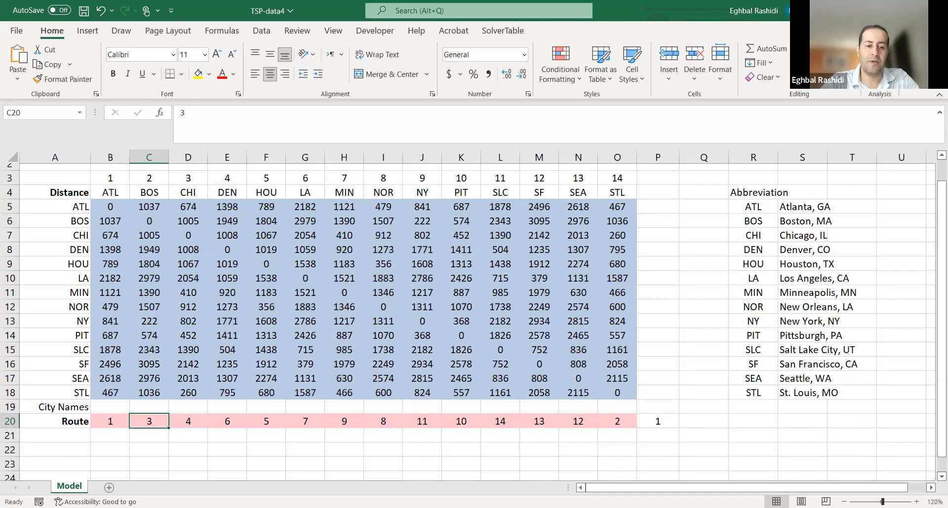
Label A21 as Distance, below the Route label, and right-align the cell
left_click(66, 435)
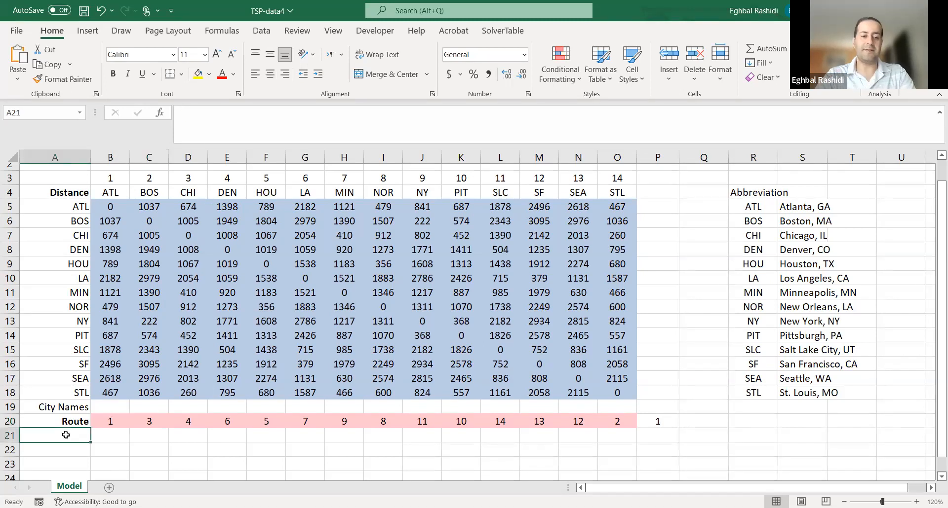
type("Distance")
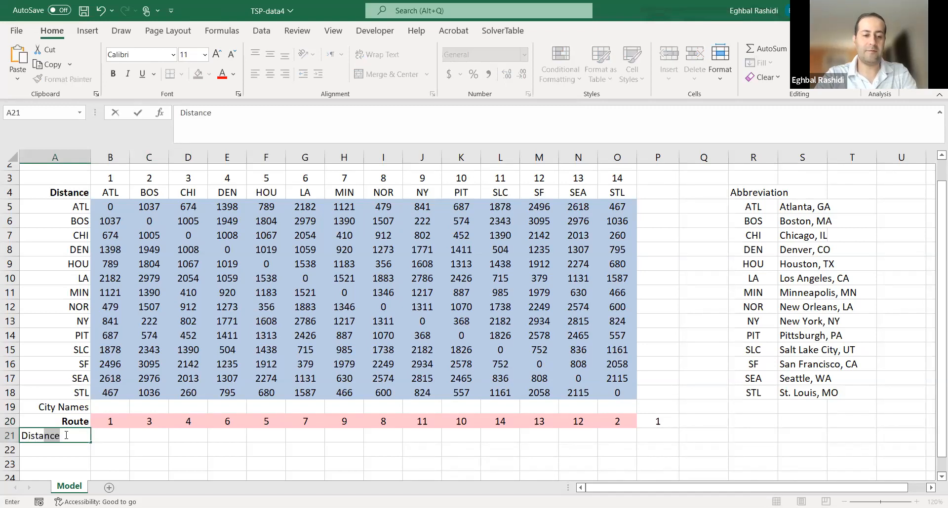
key("ctrl+Return")
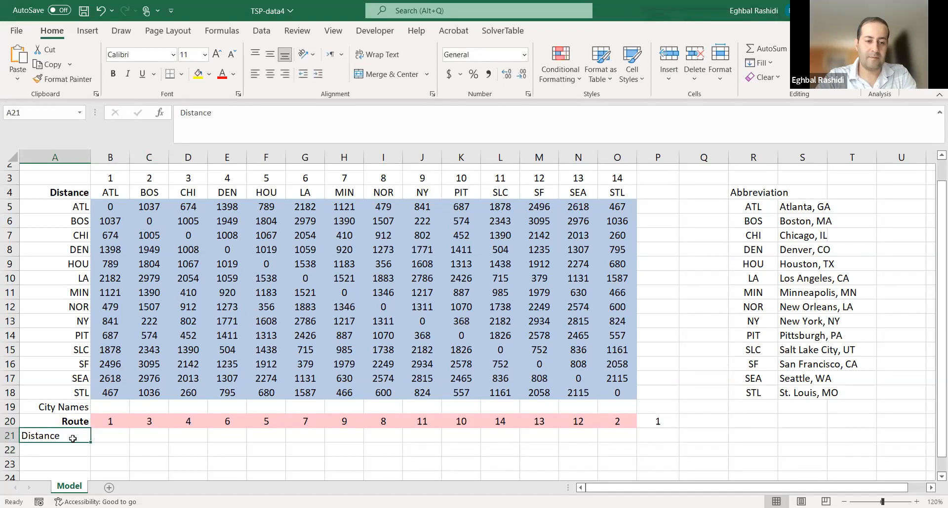
left_click(285, 74)
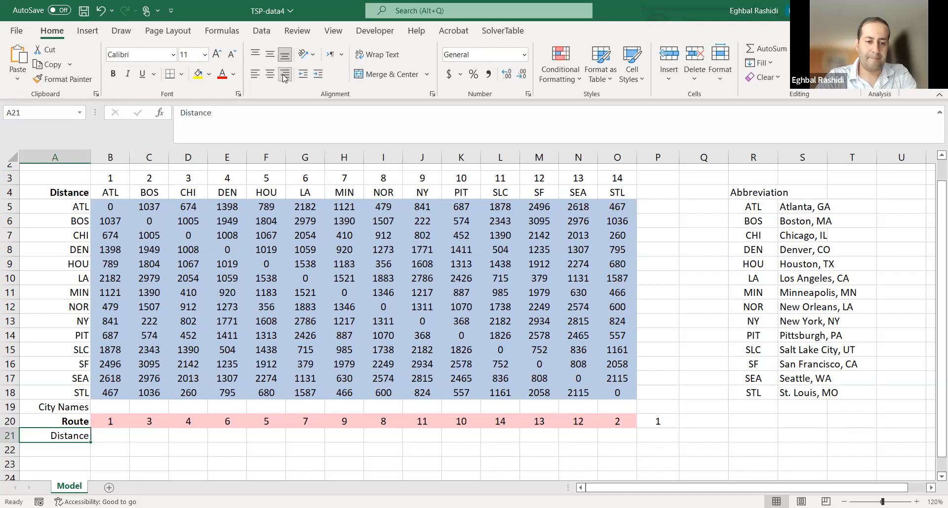
left_click(115, 439)
type("=")
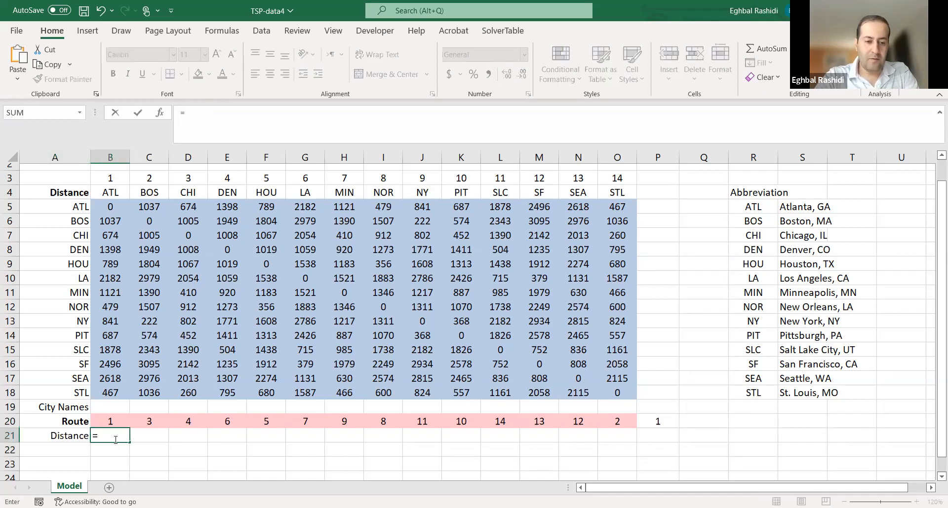
key("Escape")
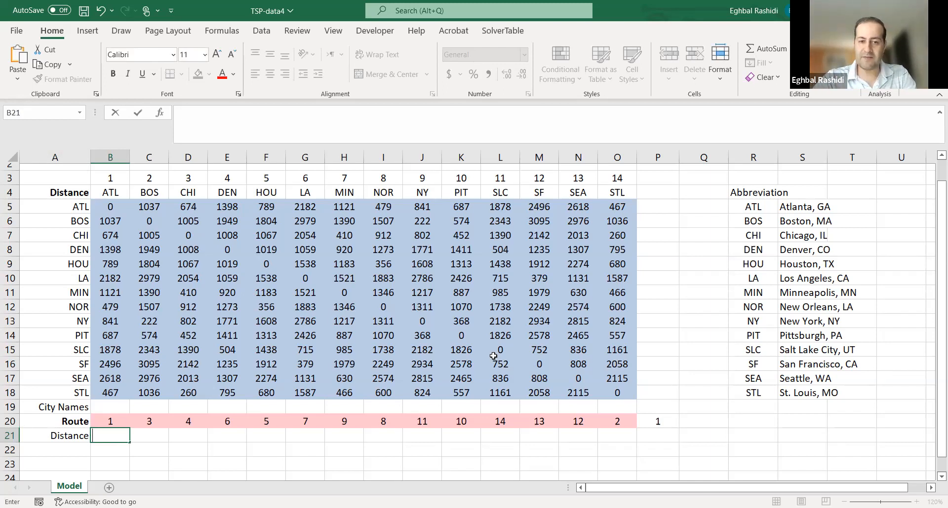
left_click(114, 420)
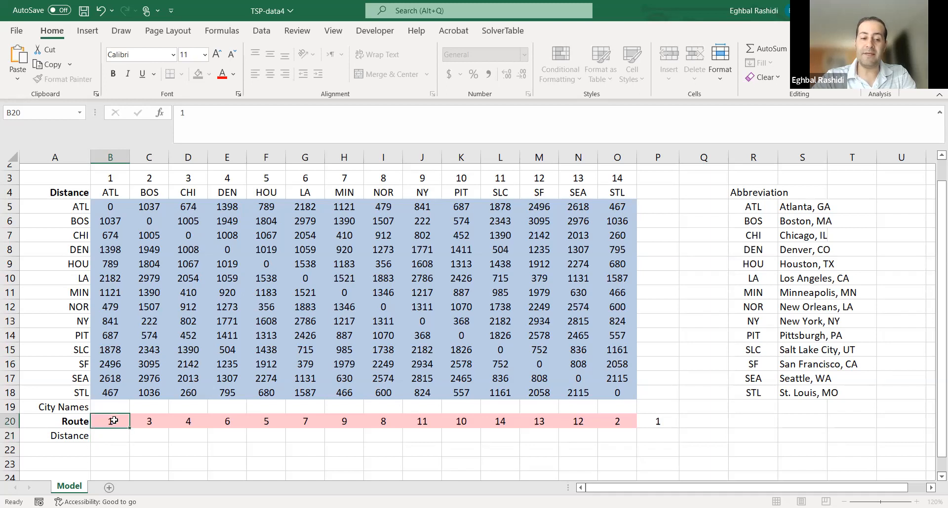
left_click(150, 421)
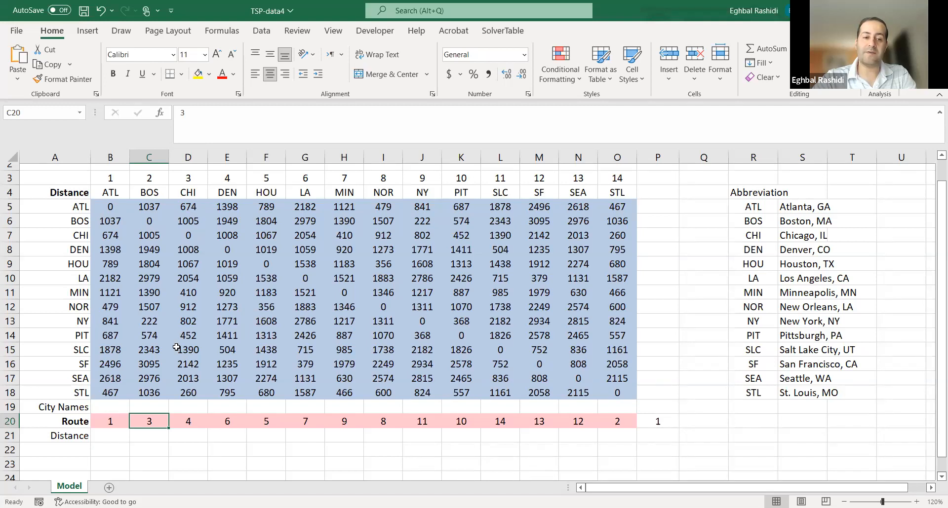
Enter =INDEX(DistanceMatrix,B20,C20) in B21 to look up the distance of the route's first leg
left_click(113, 438)
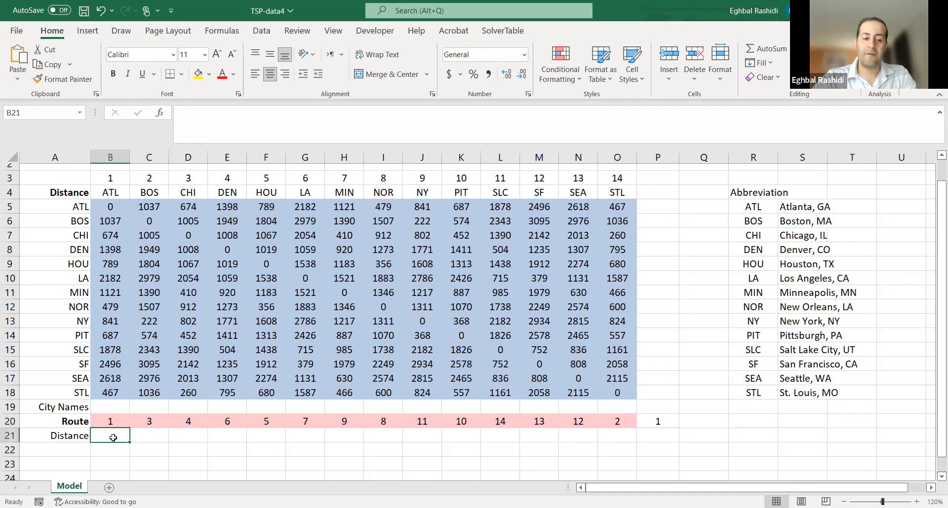
type("=")
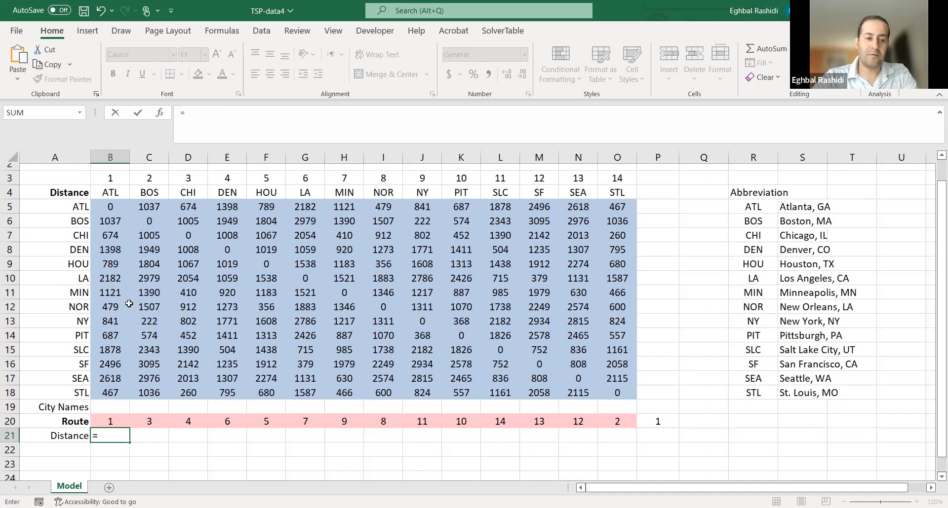
type("INDEX(")
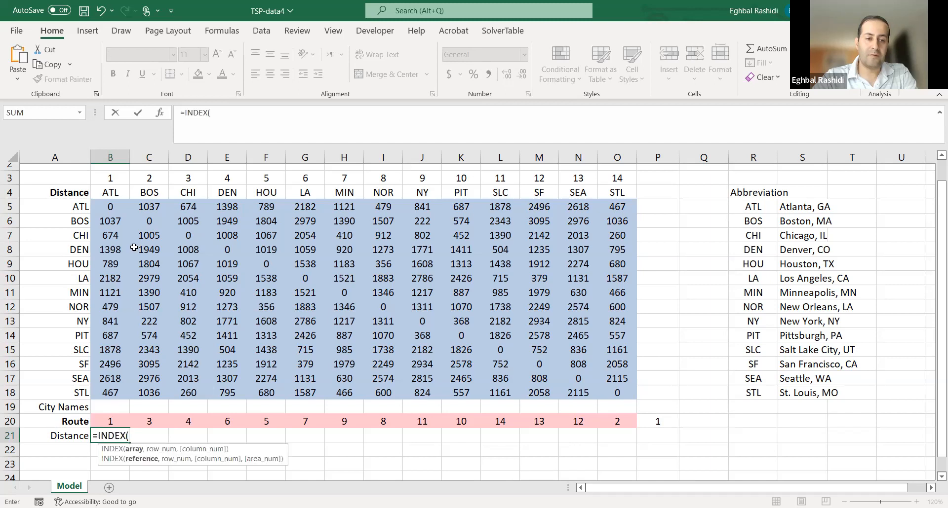
left_click(111, 208)
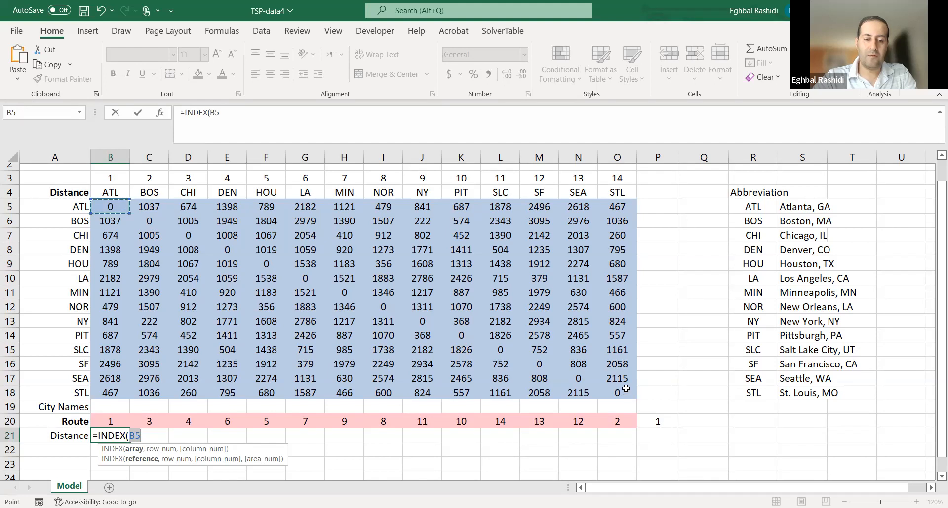
left_click_drag(625, 389, 625, 389)
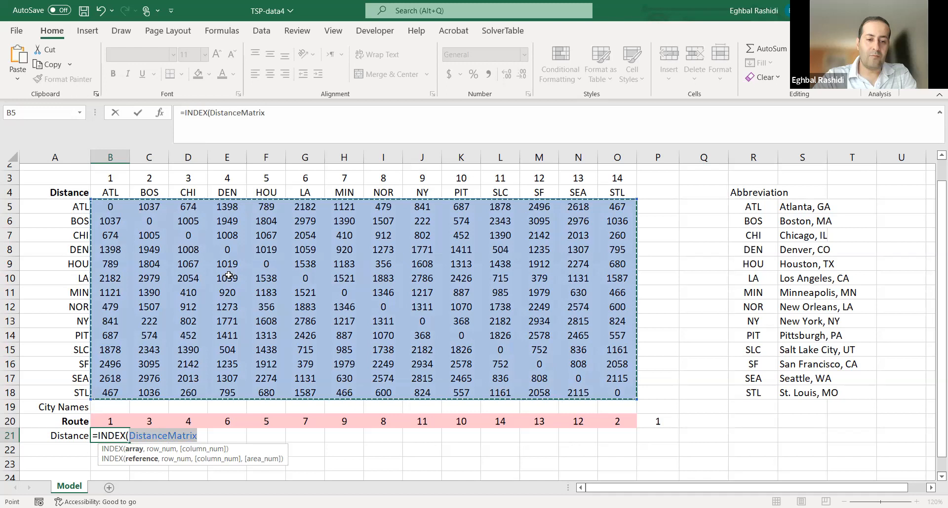
type(",")
left_click(110, 421)
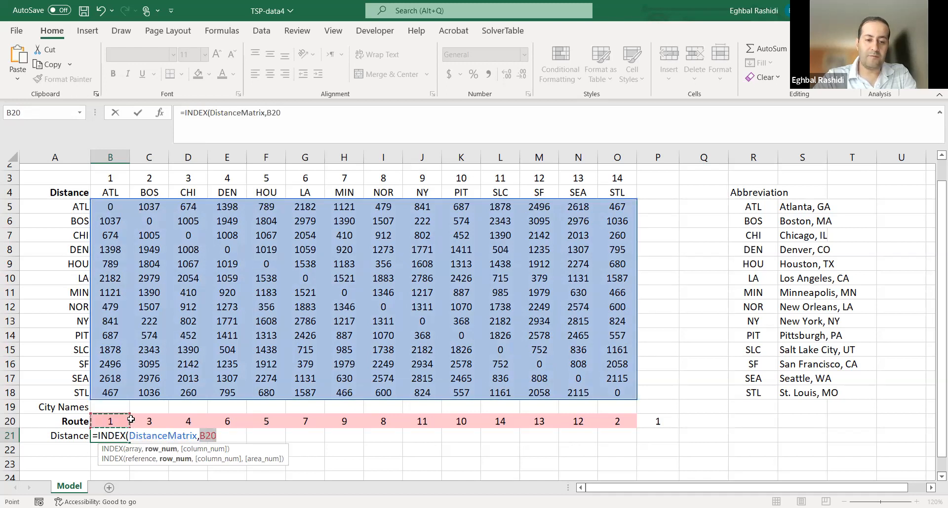
type(",")
left_click(150, 421)
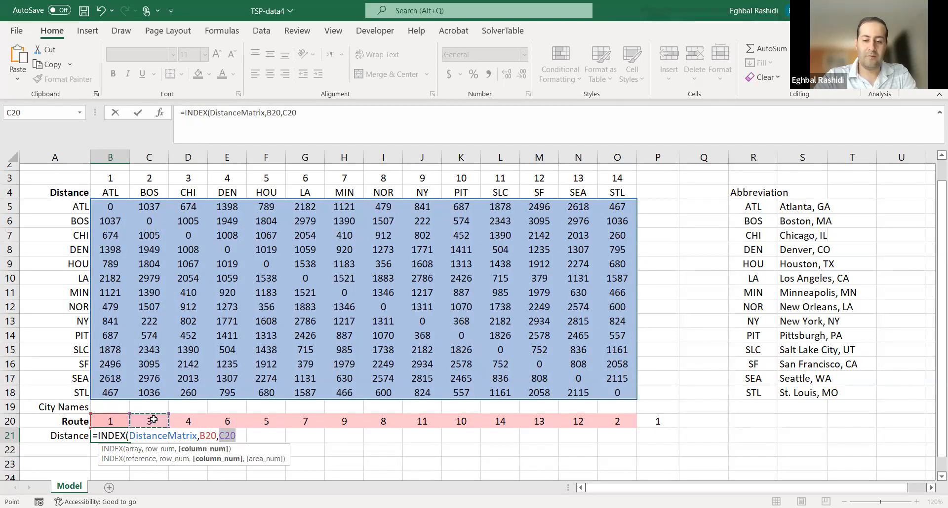
key("Return")
left_click(113, 434)
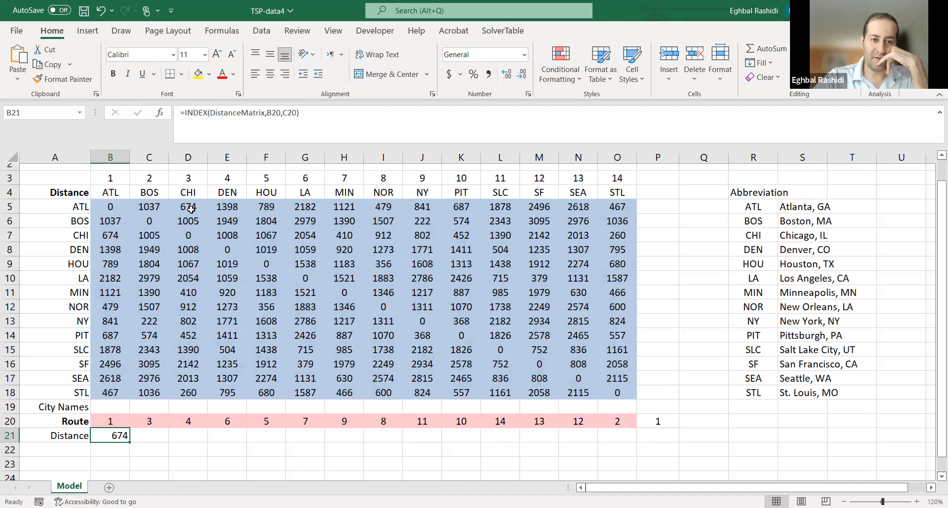
Fill the B21 distance formula across to O21 and center the cells B21:O21
left_click(137, 436)
left_click(123, 436)
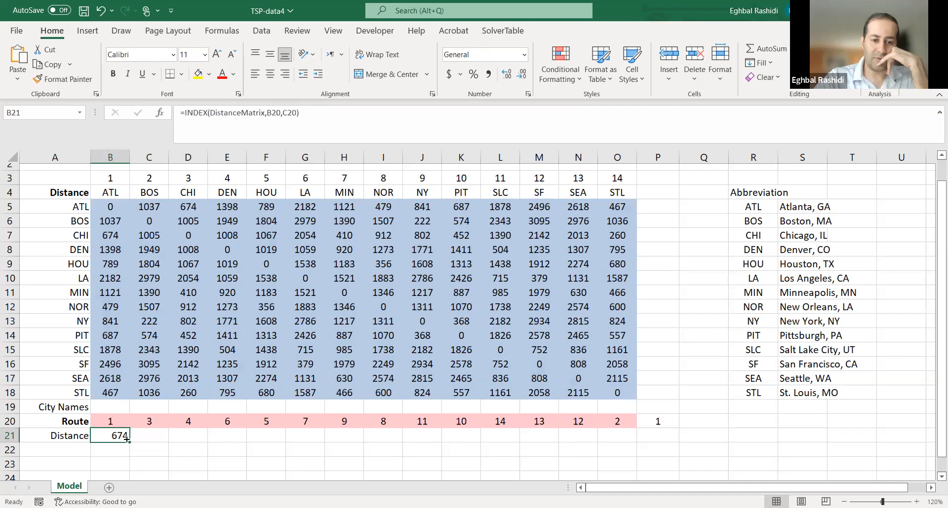
left_click_drag(127, 439, 633, 435)
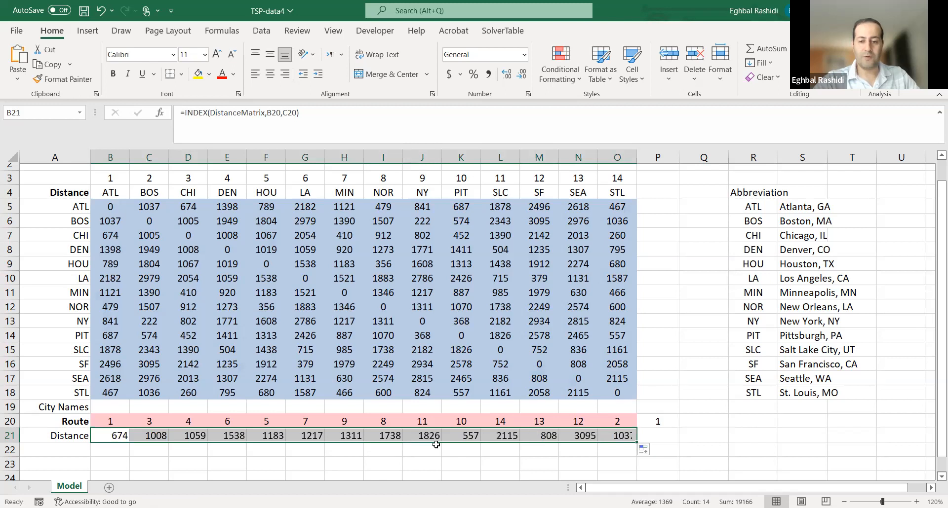
left_click(270, 74)
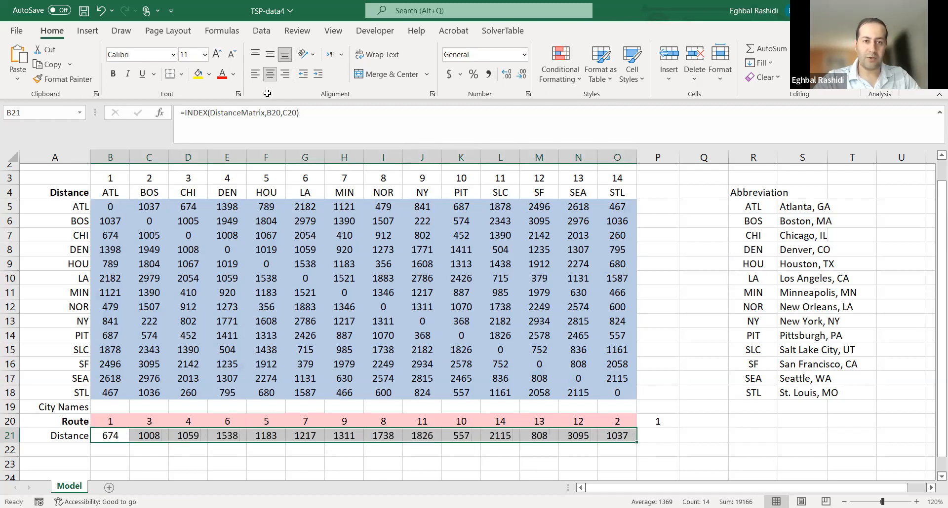
left_click(139, 461)
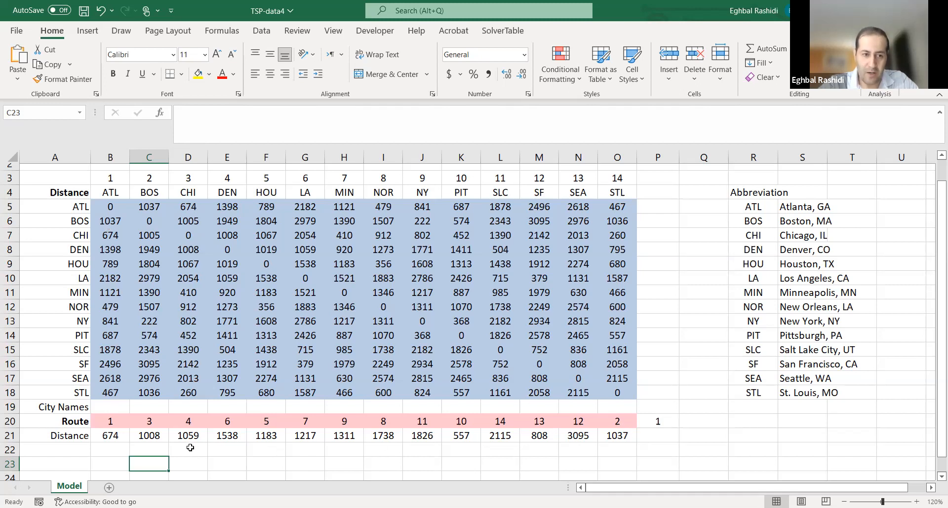
Review the leg distances in B21:O21 and check how the O21 formula uses the return city in P20
left_click(81, 453)
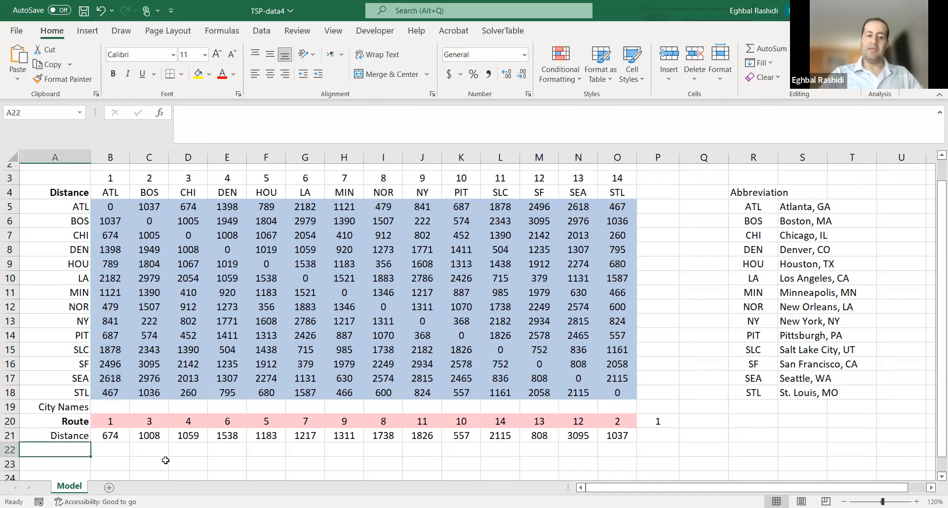
left_click_drag(110, 436, 461, 437)
left_click_drag(555, 432, 599, 435)
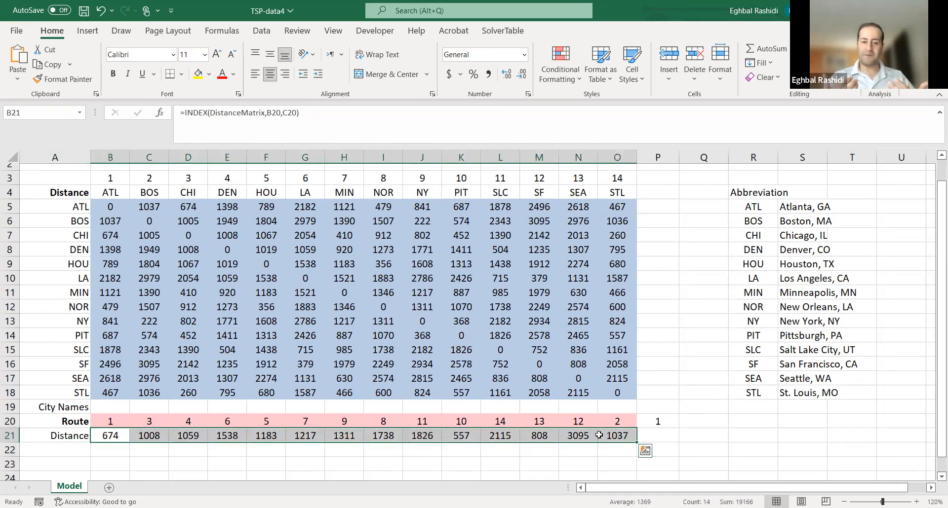
left_click(686, 433)
left_click(620, 437)
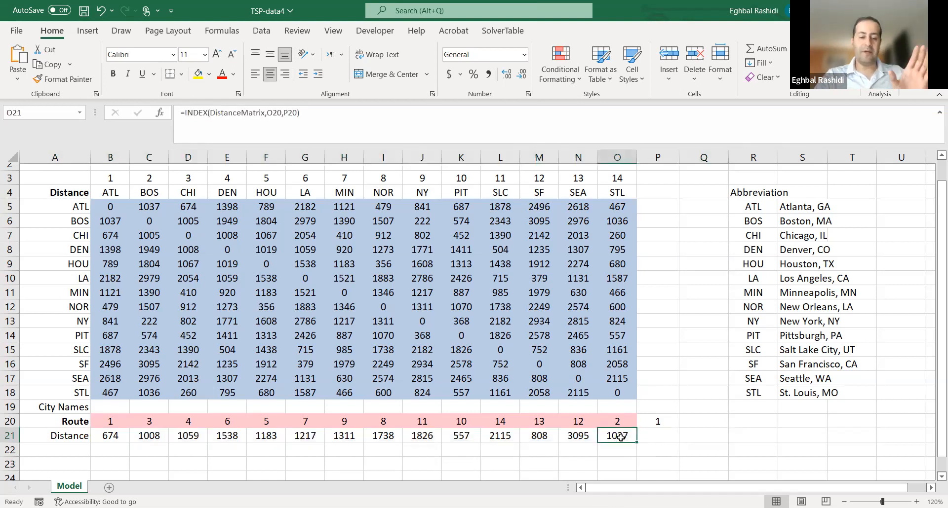
left_click(659, 421)
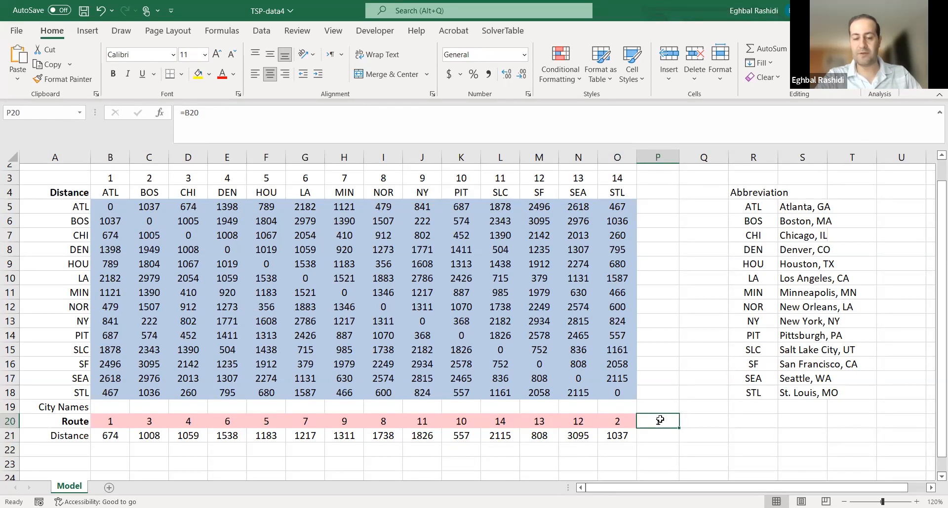
left_click(621, 435)
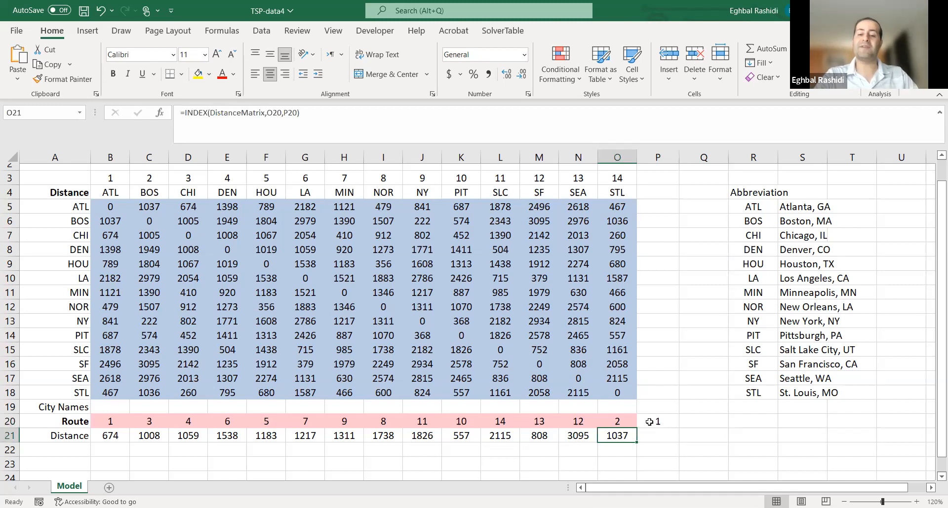
key("Return")
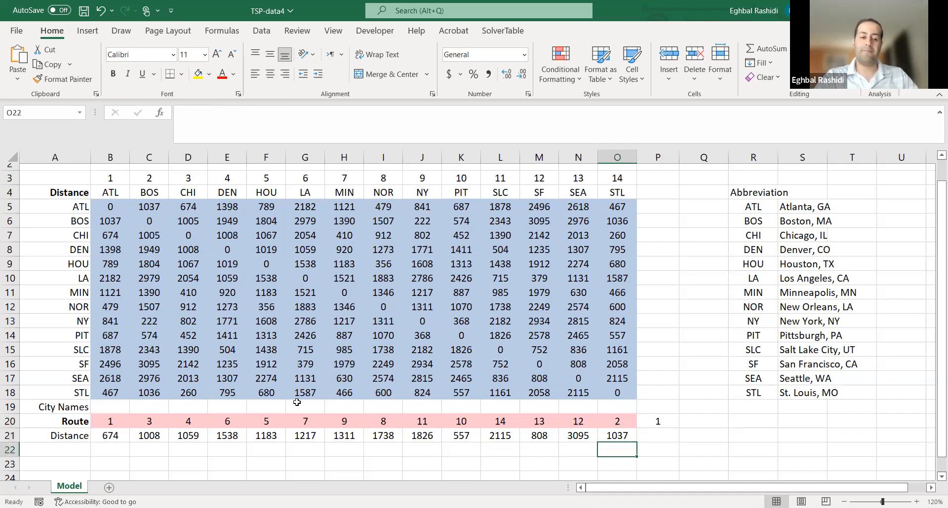
Label A23 as TotalDistanceTravelled and autofit column A to the text
scroll(297, 402, "down", 1)
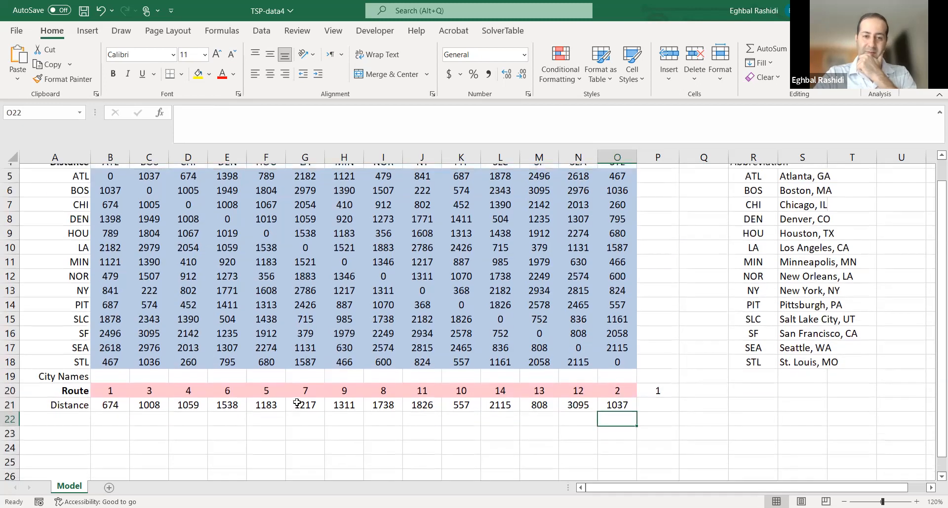
scroll(297, 402, "up", 2)
scroll(297, 403, "down", 1)
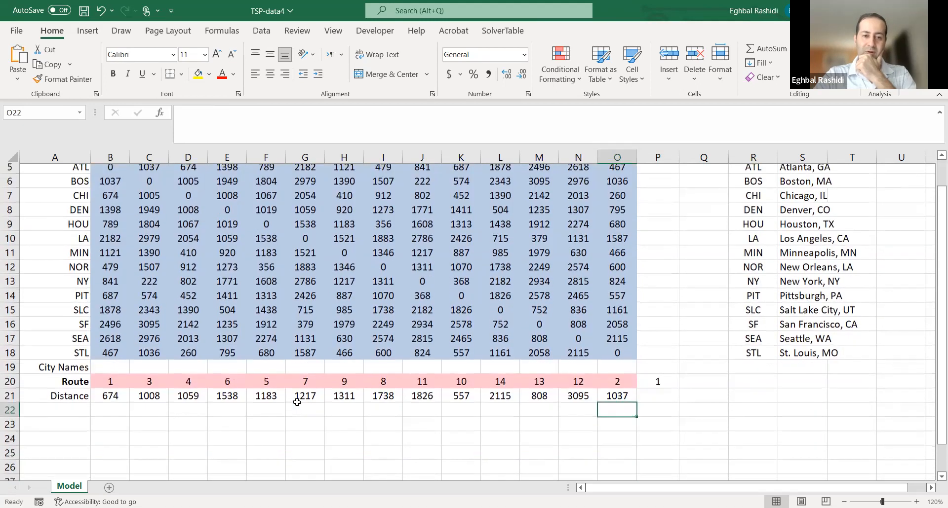
left_click(84, 413)
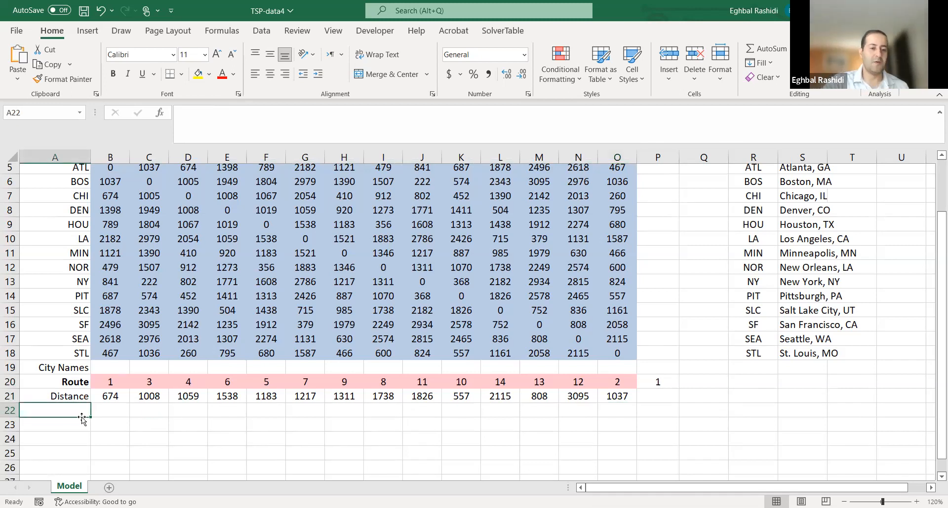
left_click(82, 426)
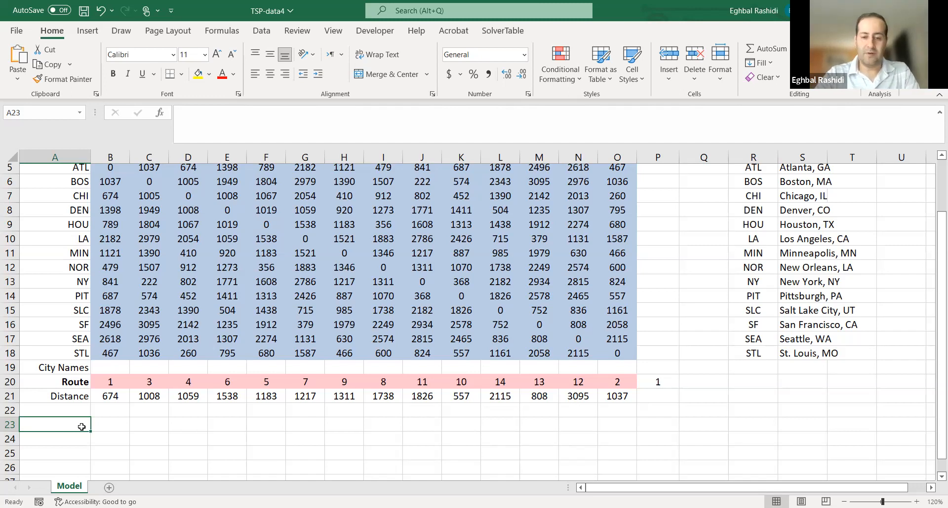
type("Tot")
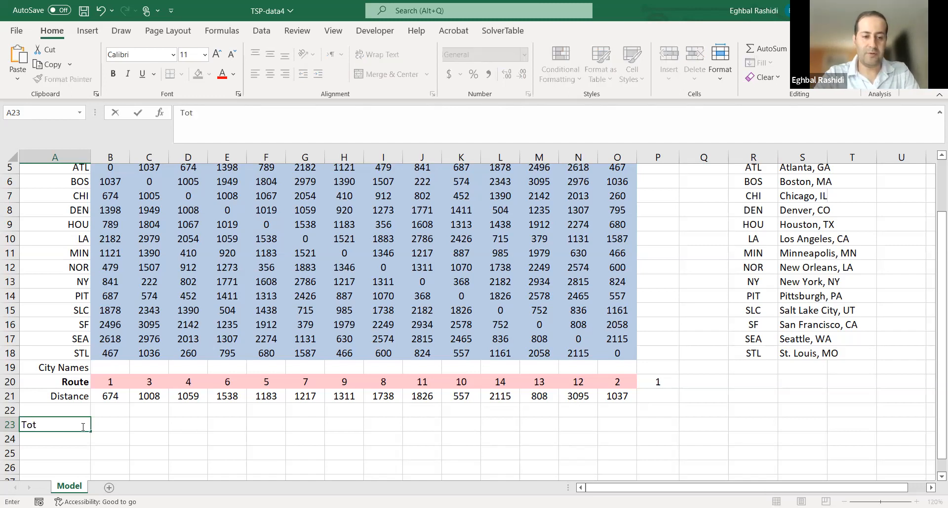
type("alDistanceTravelled")
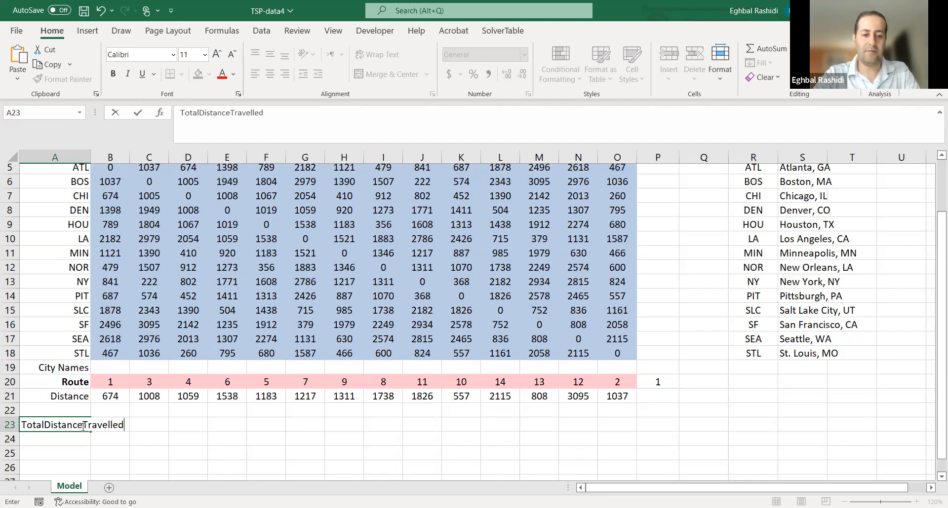
key("Return")
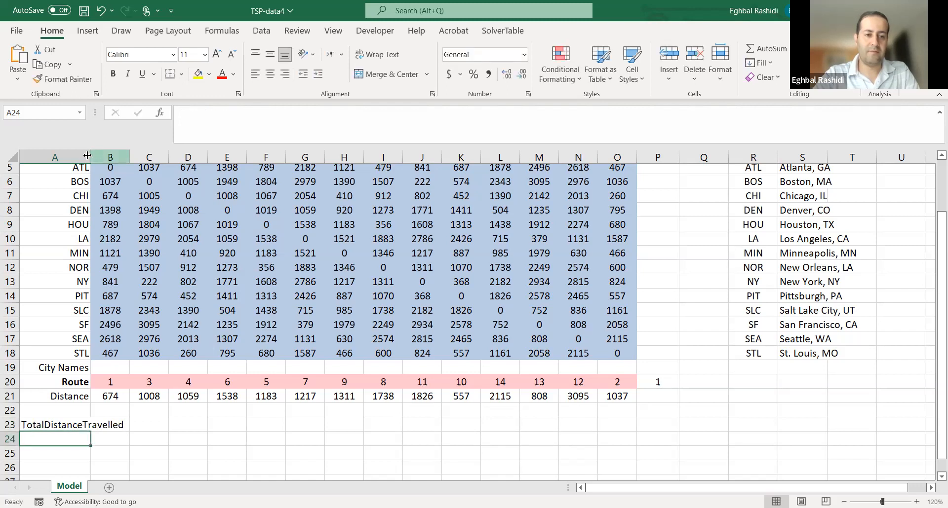
double_click(90, 158)
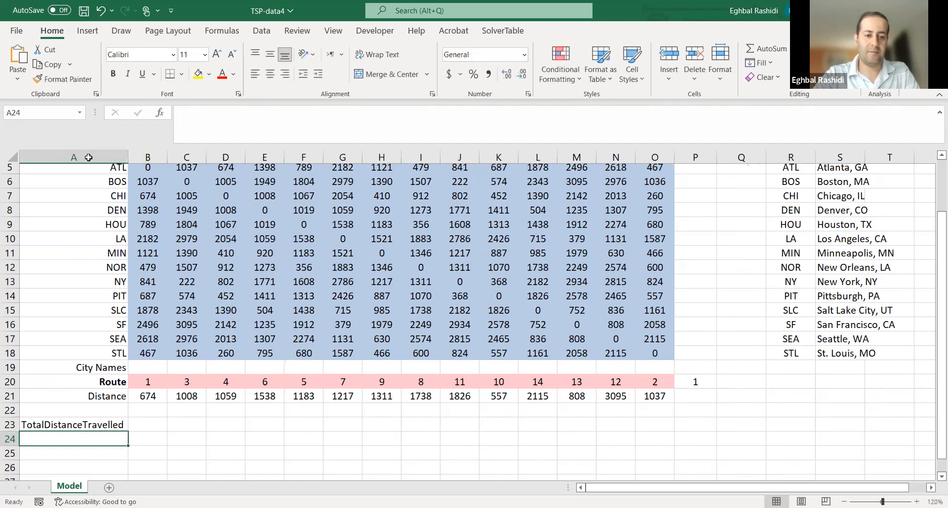
Enter =SUM(B21:O21) in B23 to total the distances of all route legs
left_click(149, 425)
type("=")
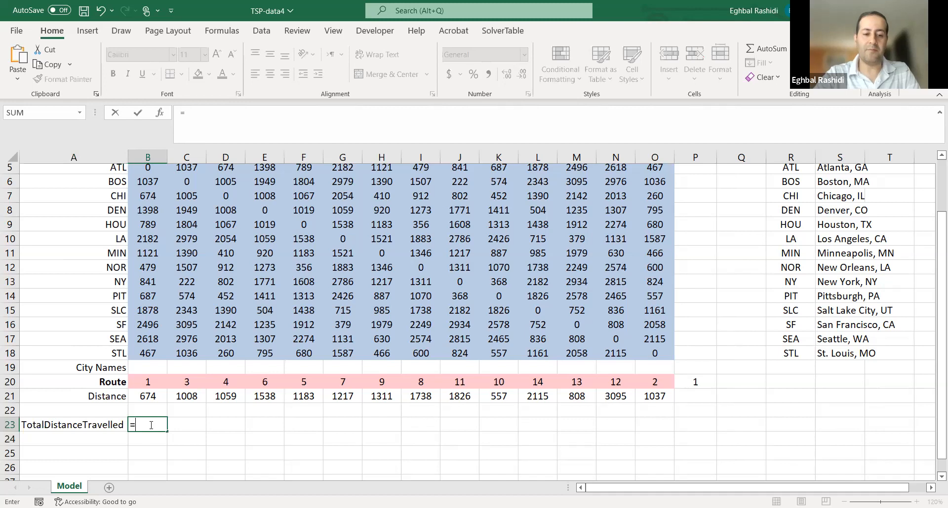
type("SUM(")
left_click(143, 397)
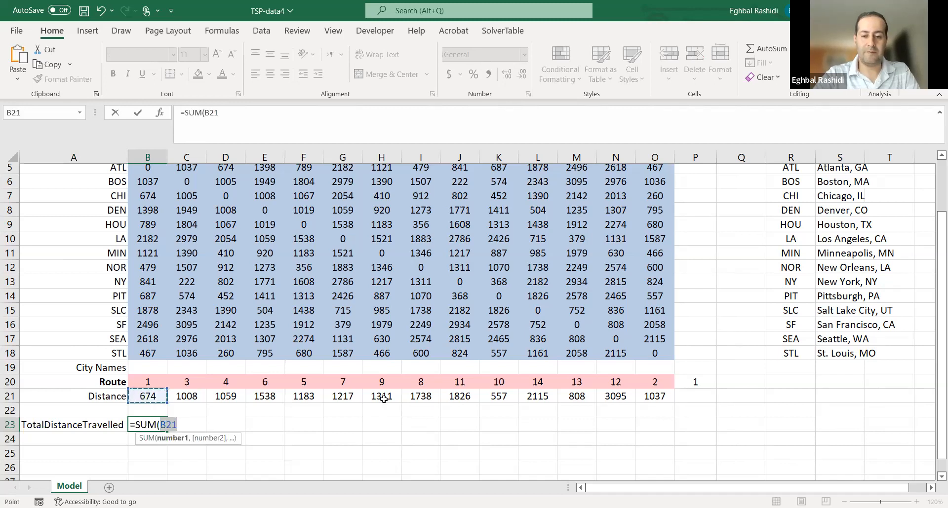
left_click(656, 397, "shift")
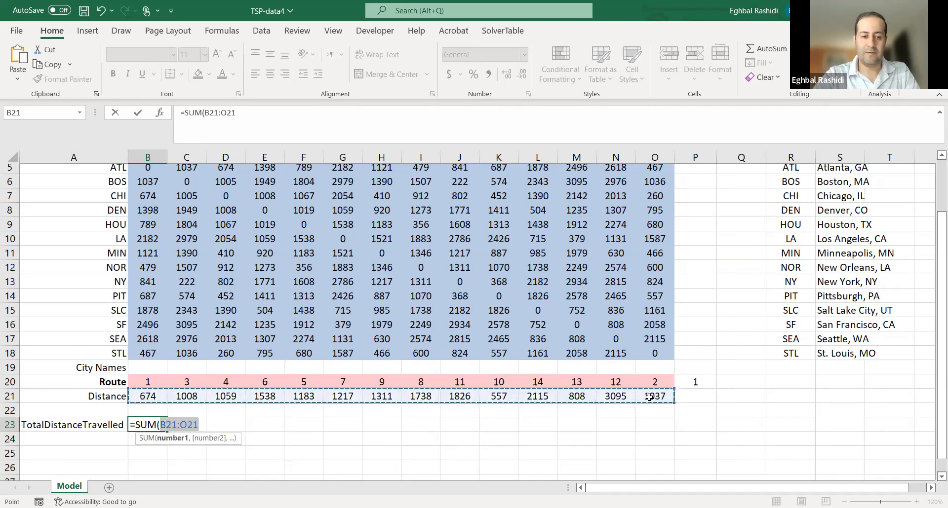
key("Return")
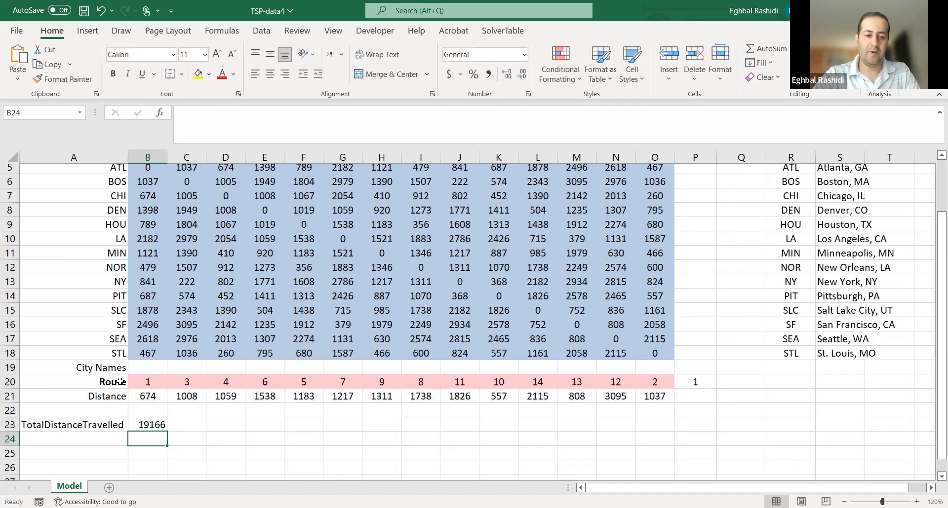
Center the total distance in B23 and apply a bordered cell style to it
left_click(159, 425)
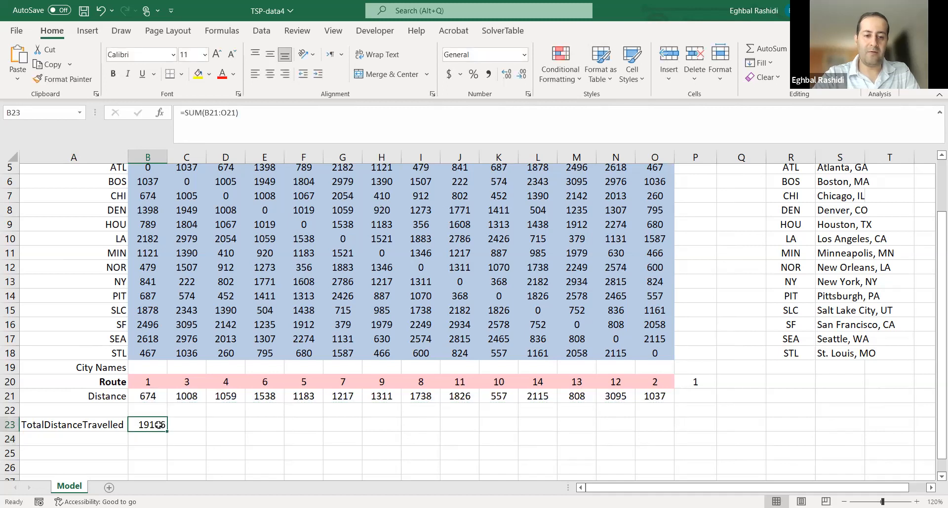
left_click(270, 74)
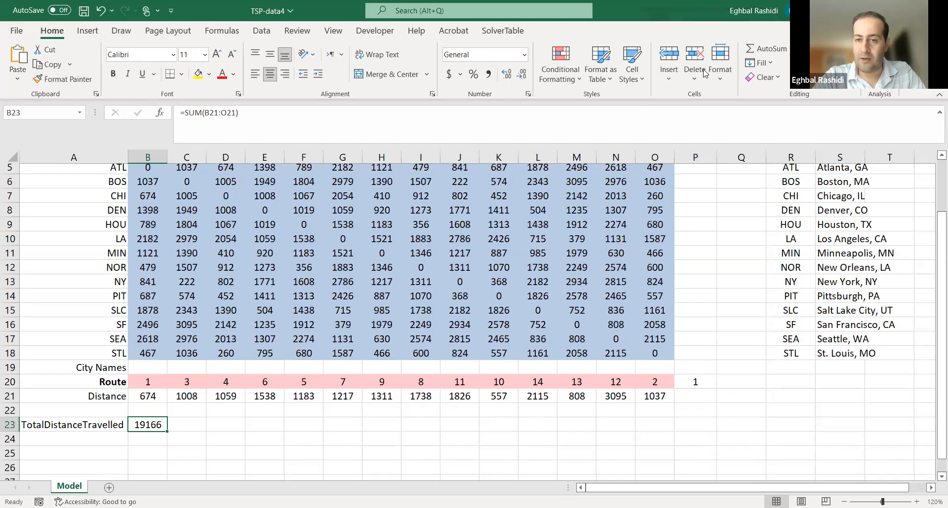
left_click(640, 82)
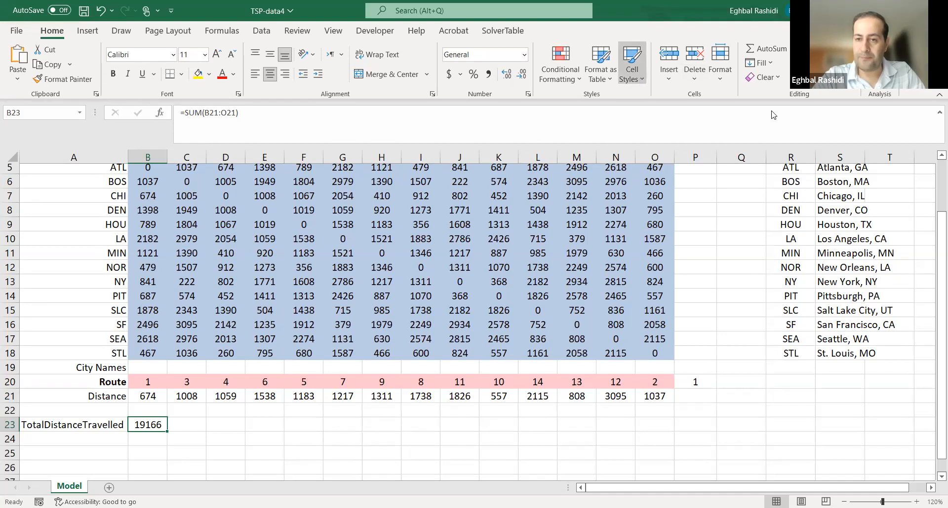
left_click(771, 112)
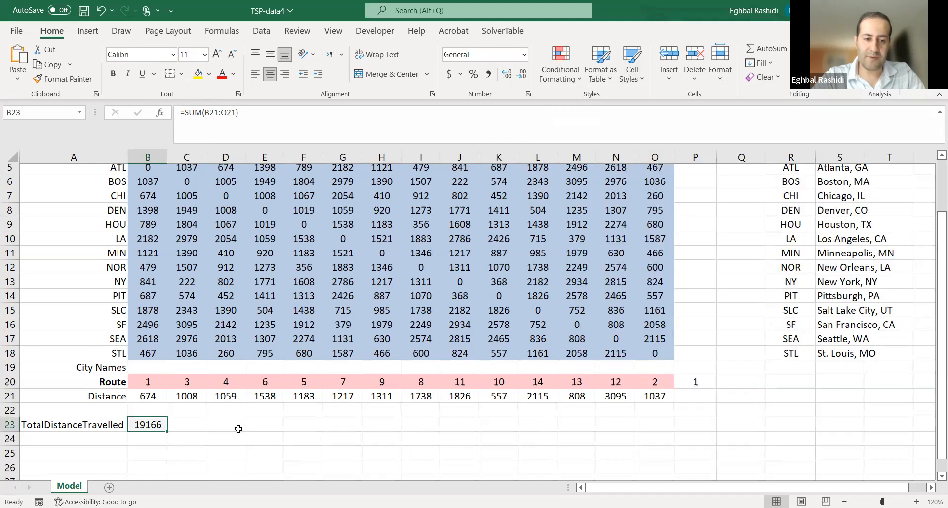
left_click(226, 424)
Create the range name TotalDistanceTravelled for B23 from the label in its left column
left_click(111, 424)
left_click_drag(111, 425, 131, 424)
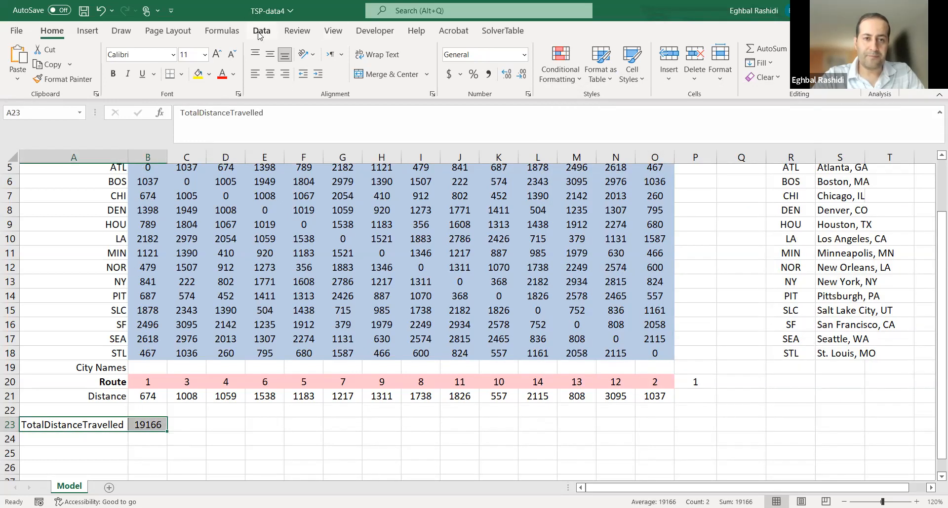
left_click(221, 30)
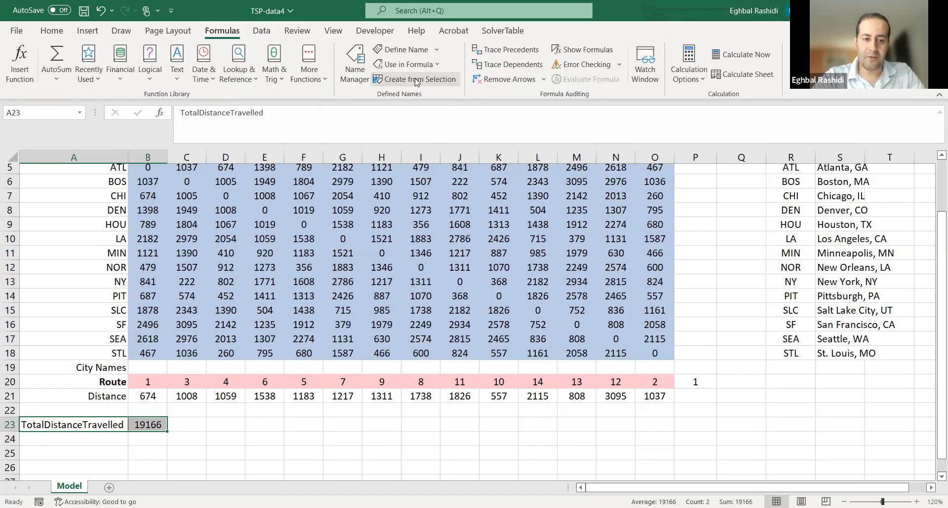
left_click(416, 80)
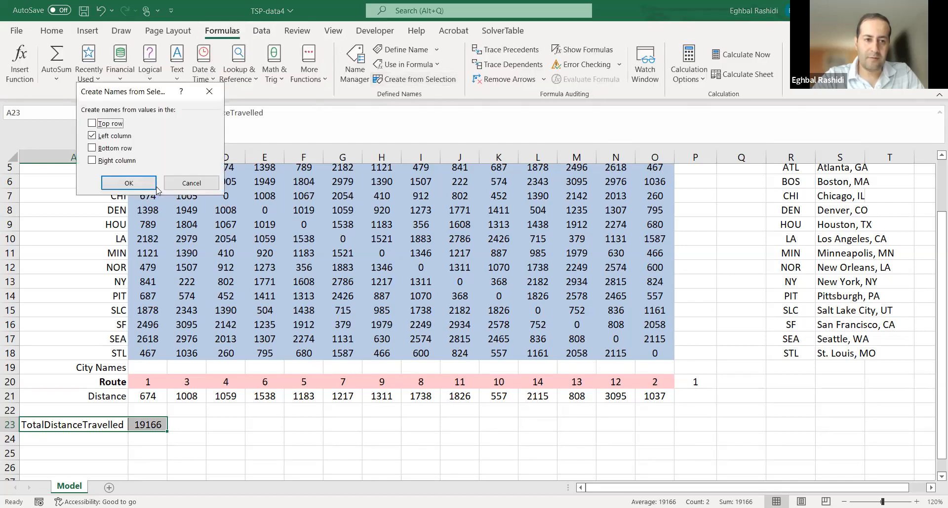
left_click(129, 182)
Check the existing range names, and name B20:O20 Route from the label in its left column
left_click_drag(112, 382, 663, 382)
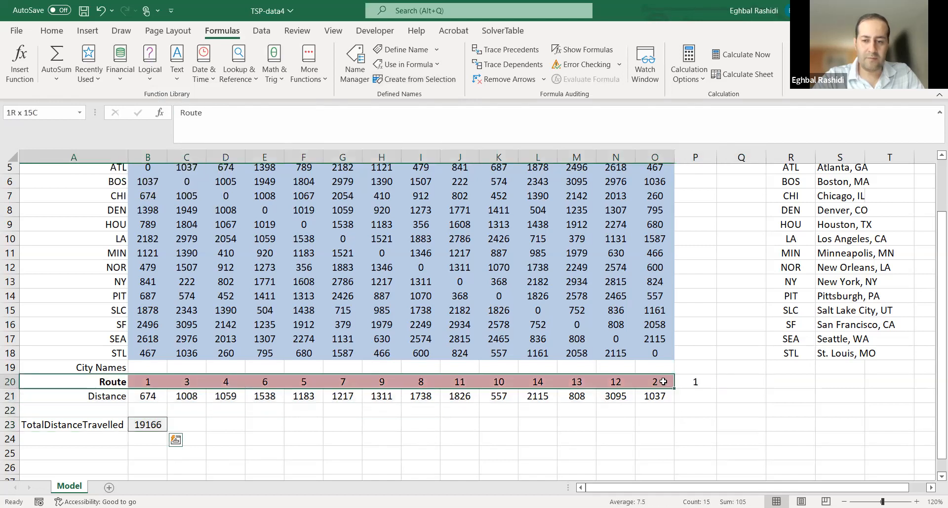
left_click(353, 76)
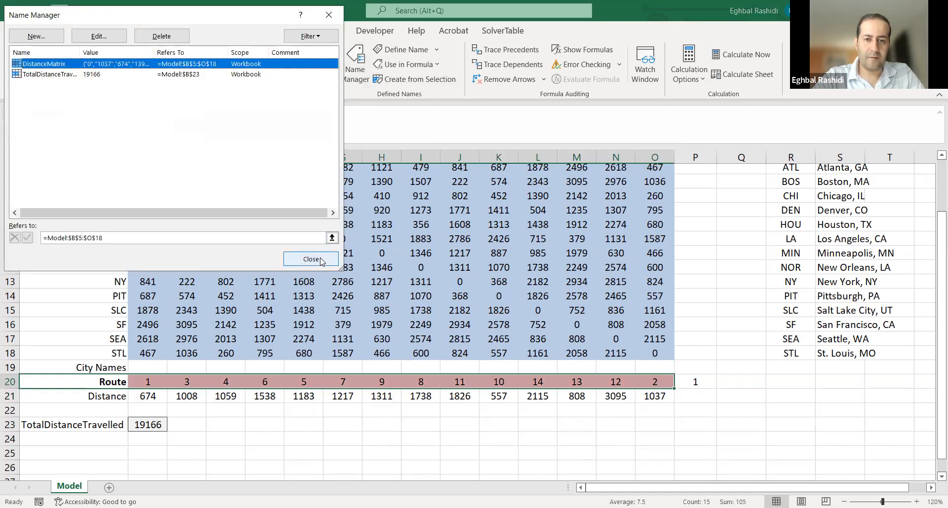
left_click(320, 259)
left_click(409, 81)
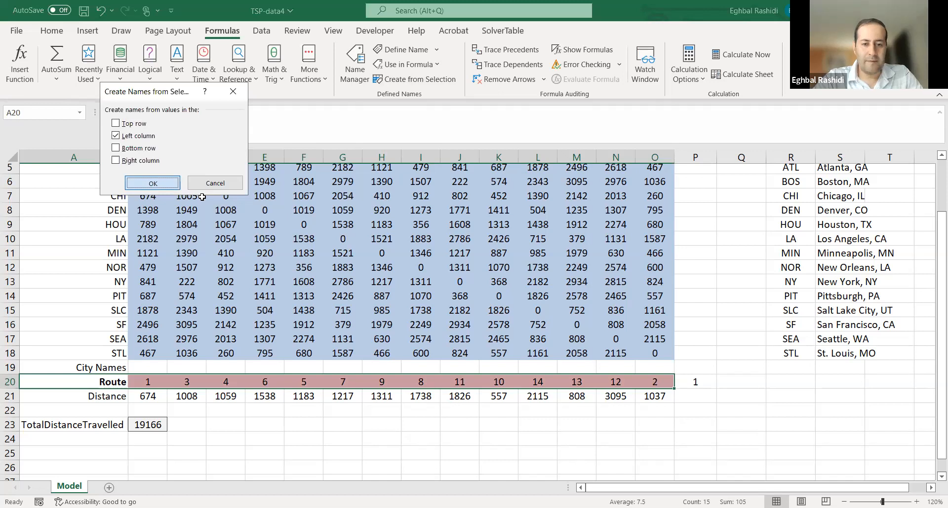
key("Return")
left_click(416, 441)
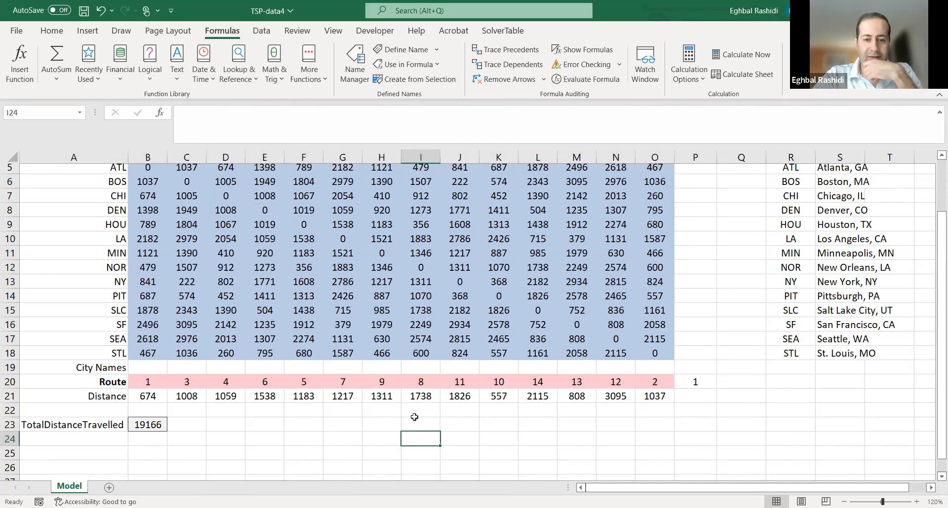
scroll(414, 418, "up", 2)
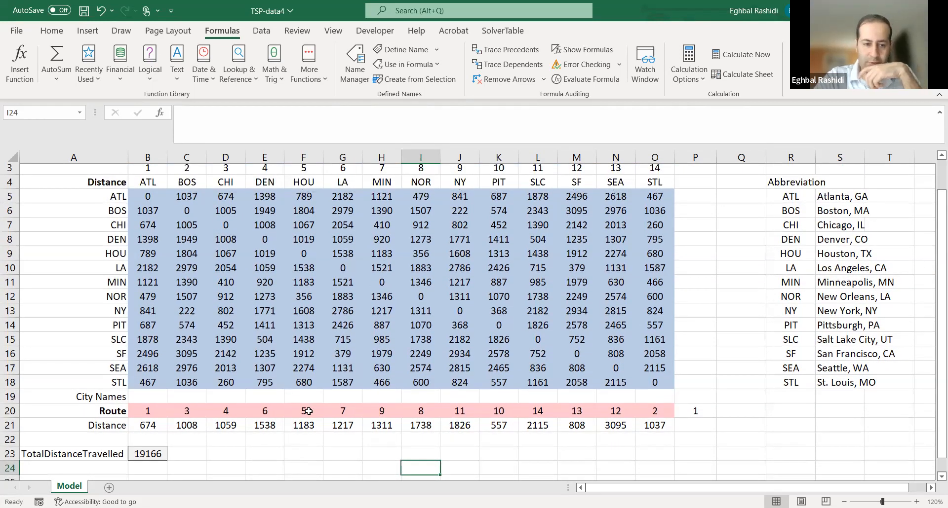
scroll(307, 411, "up", 1)
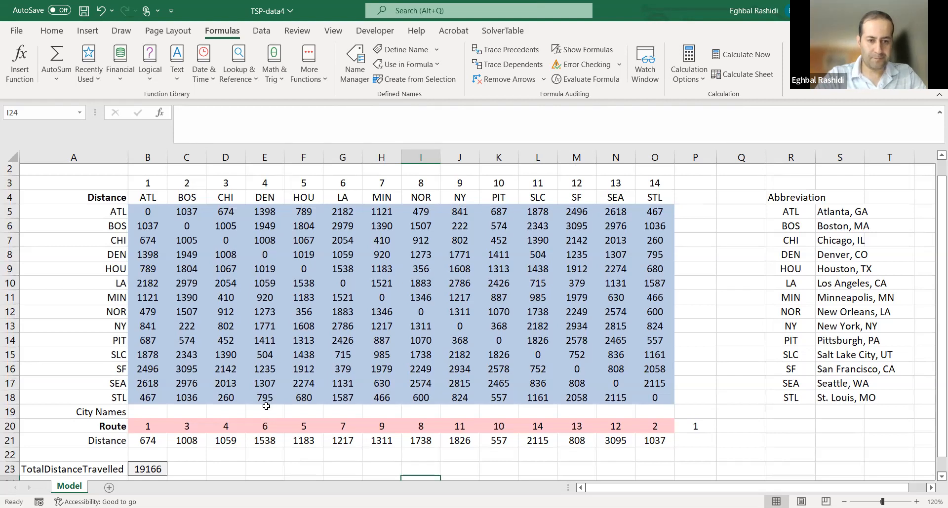
scroll(285, 379, "down", 5)
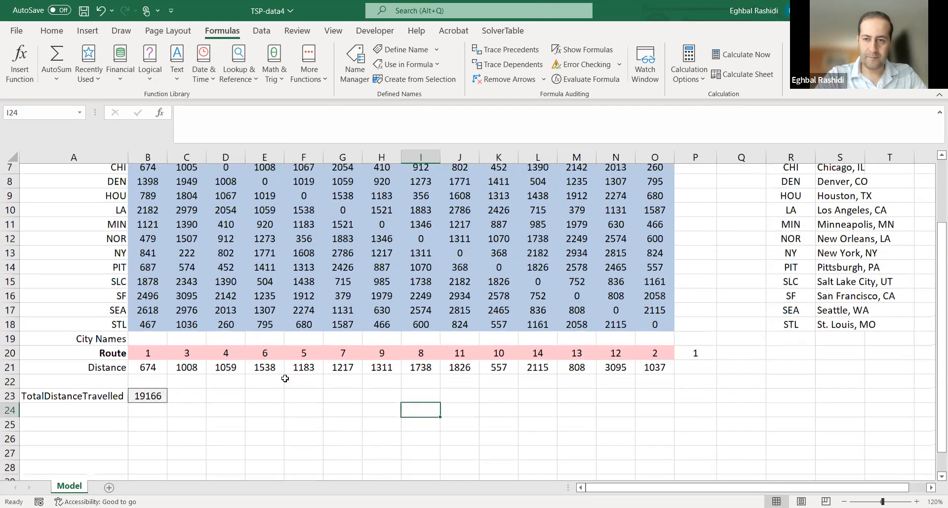
scroll(285, 378, "up", 2)
scroll(285, 378, "up", 2)
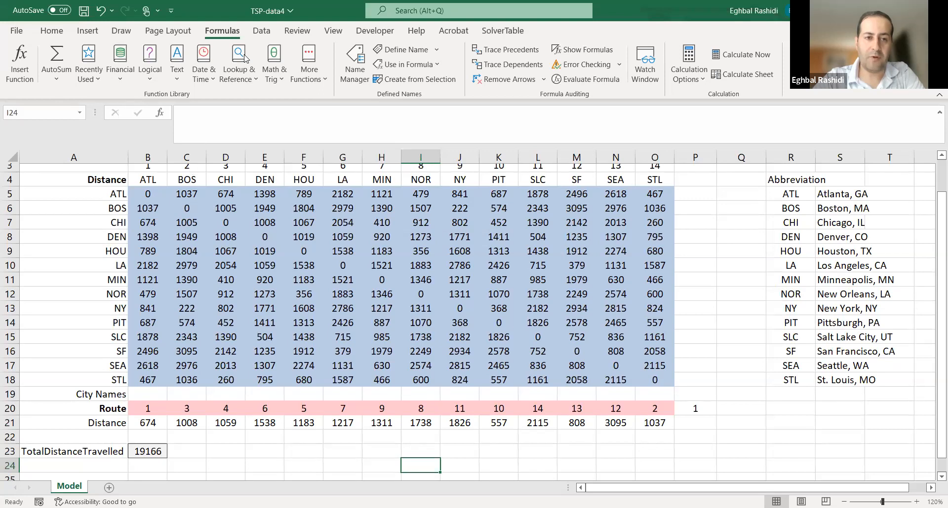
Set up Solver to minimize objective cell B23 by changing the route cells B20:O20
left_click(261, 31)
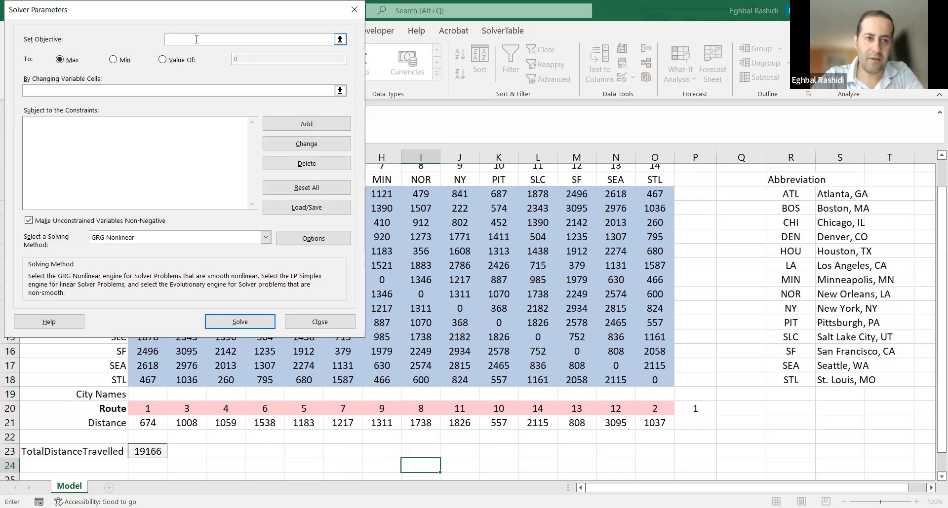
left_click(147, 452)
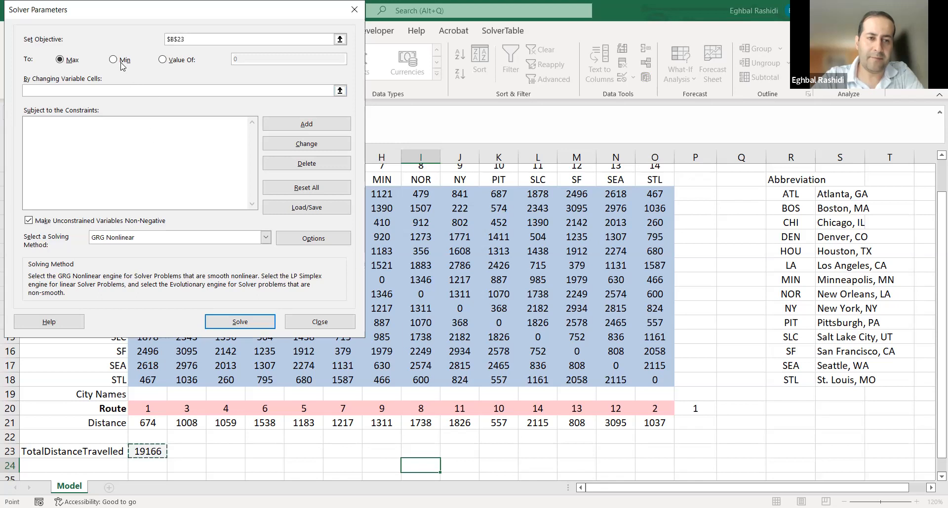
left_click(114, 60)
left_click(152, 90)
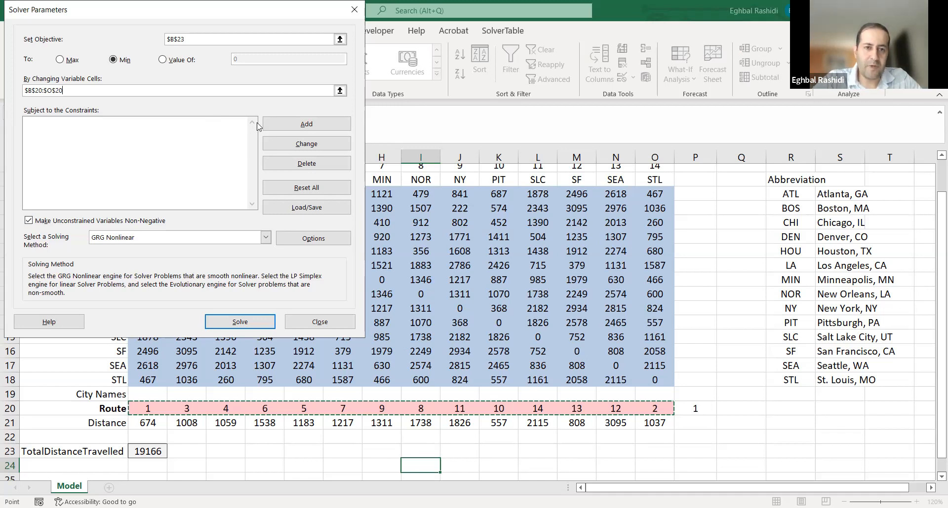
Add a Solver constraint requiring the route cells B20:O20 to be all different
left_click(282, 126)
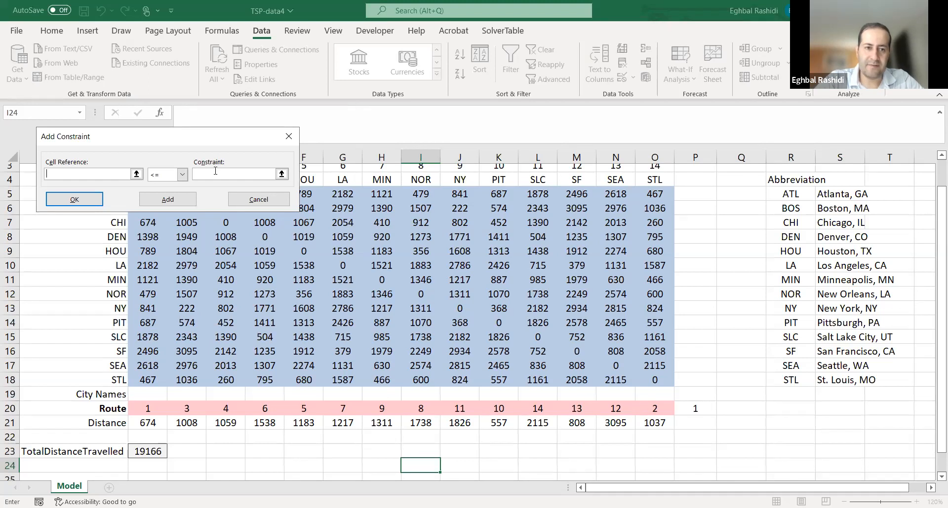
left_click(182, 174)
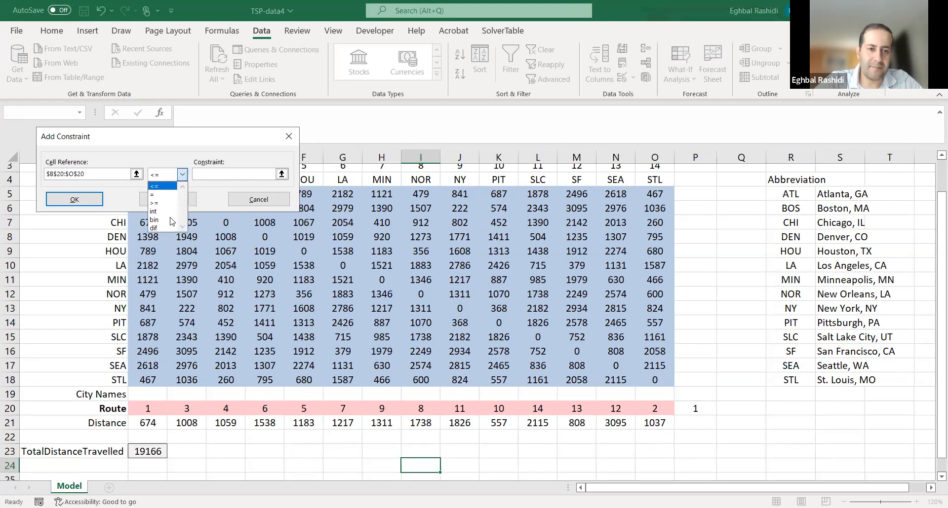
left_click(166, 231)
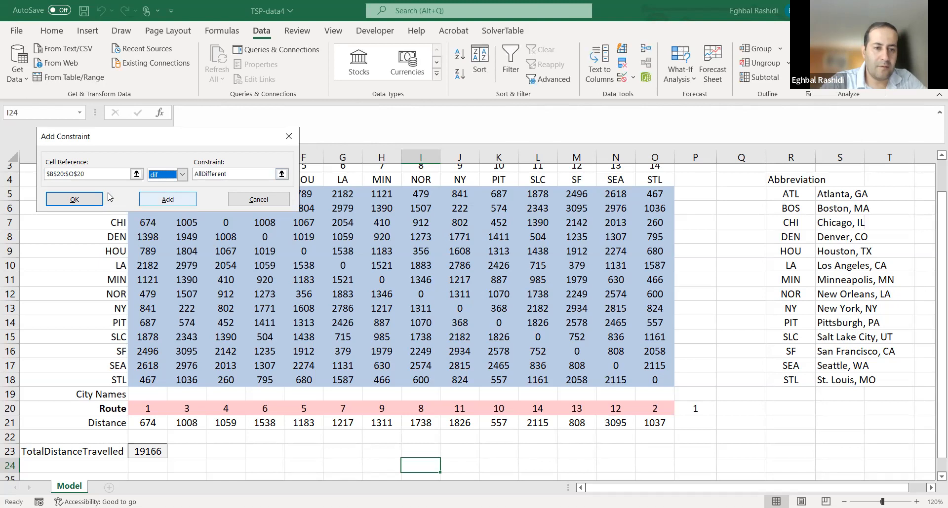
left_click(155, 203)
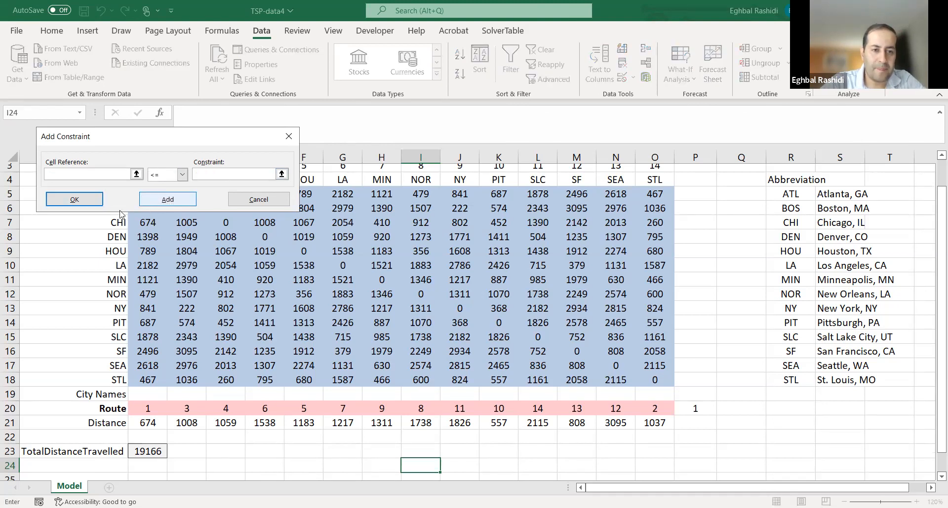
left_click(93, 199)
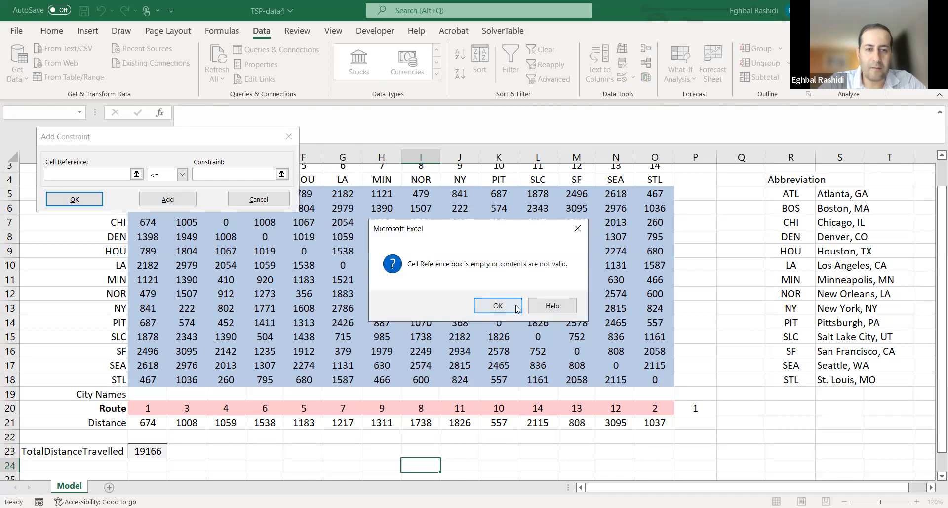
left_click(517, 309)
left_click(253, 201)
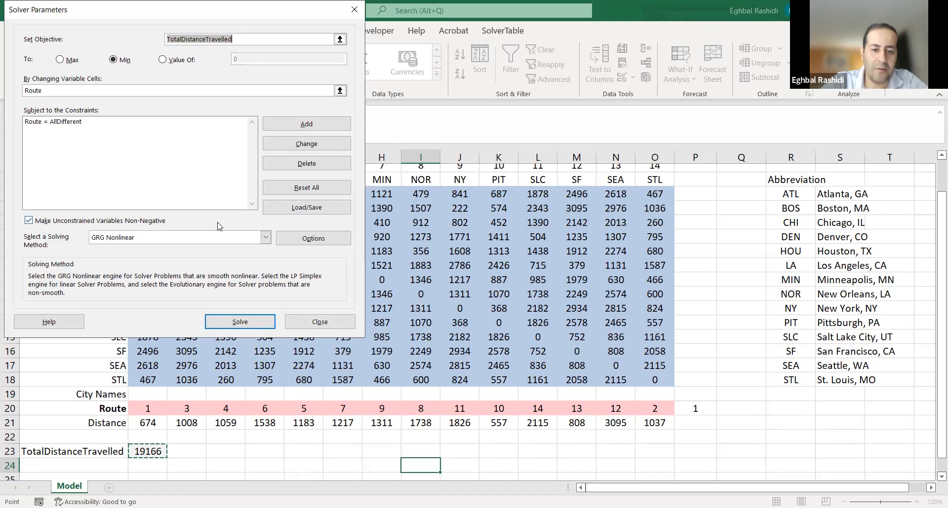
Choose the Evolutionary solving method and set Solver's maximum time to 30 seconds
left_click(249, 242)
left_click(224, 265)
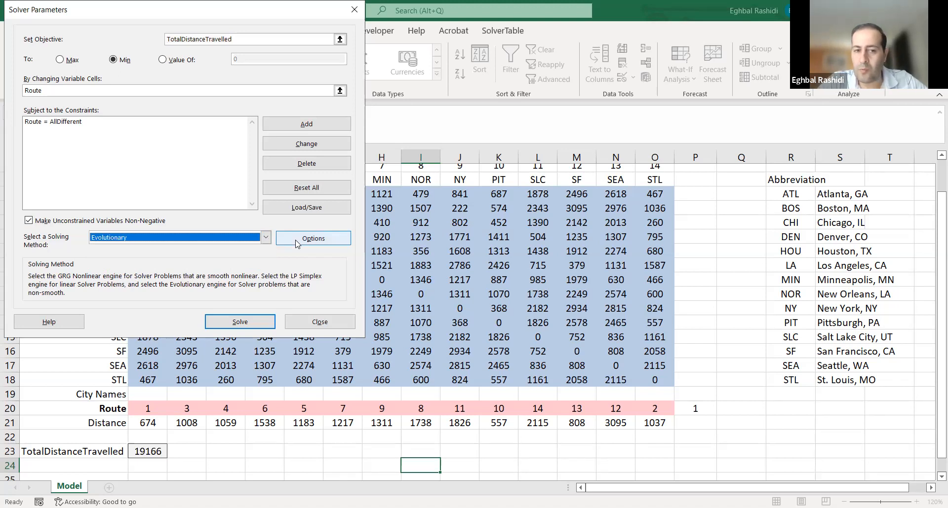
left_click(297, 244)
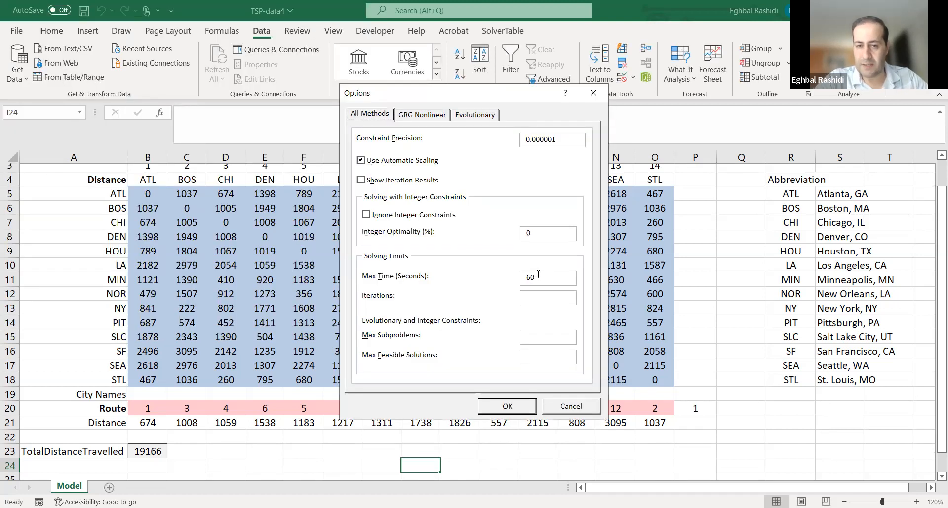
left_click(538, 274)
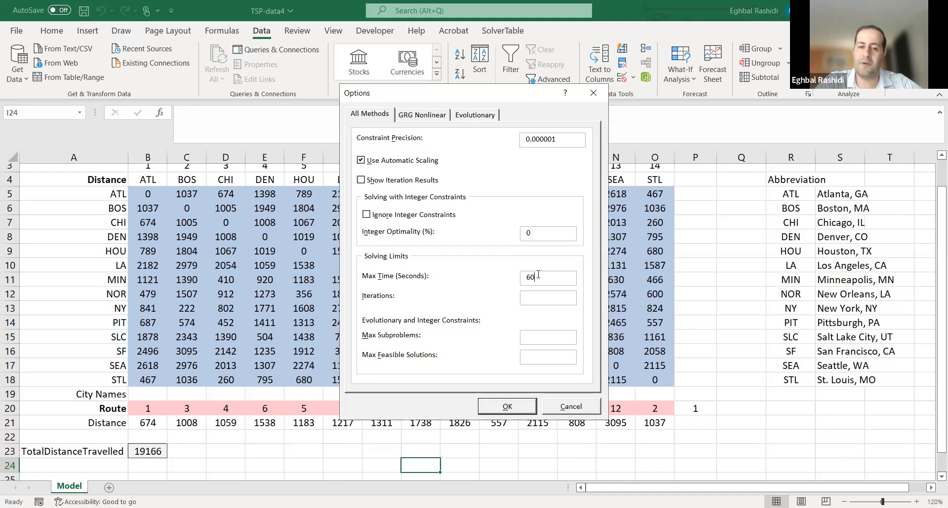
double_click(514, 282)
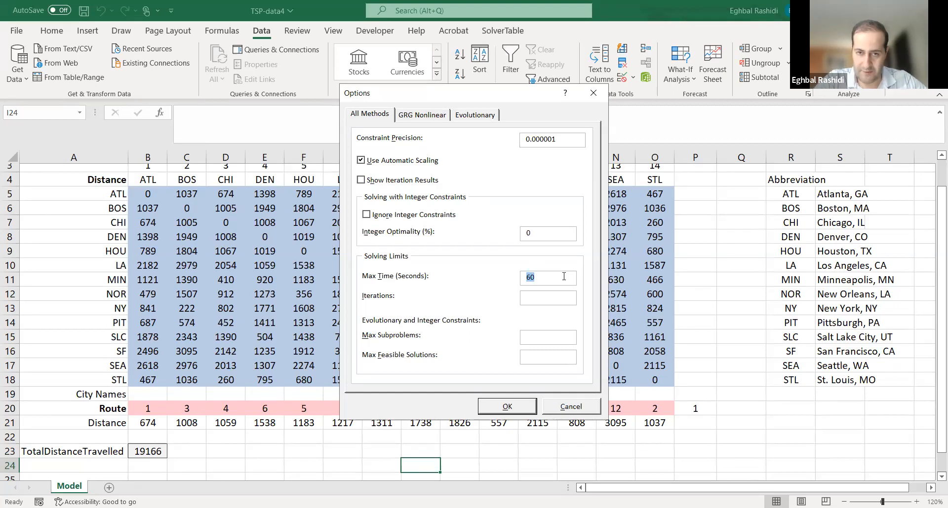
type("30")
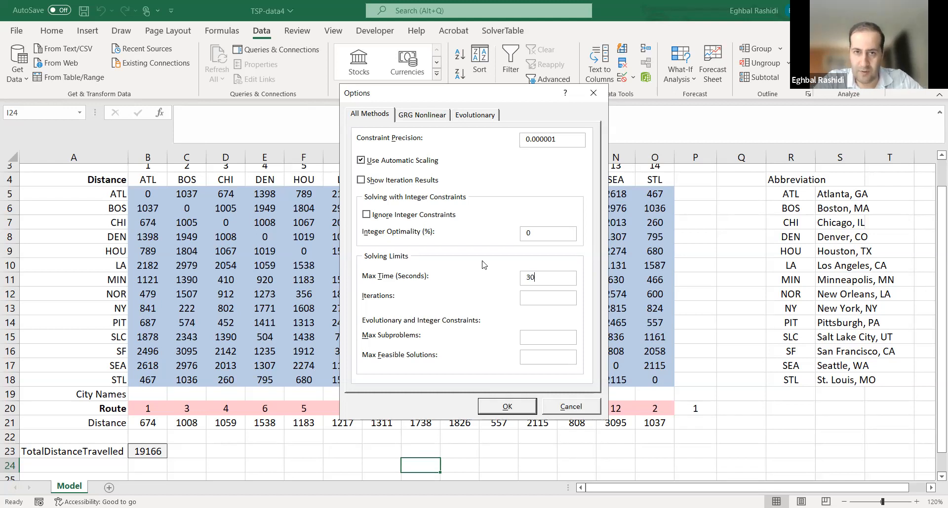
left_click(460, 119)
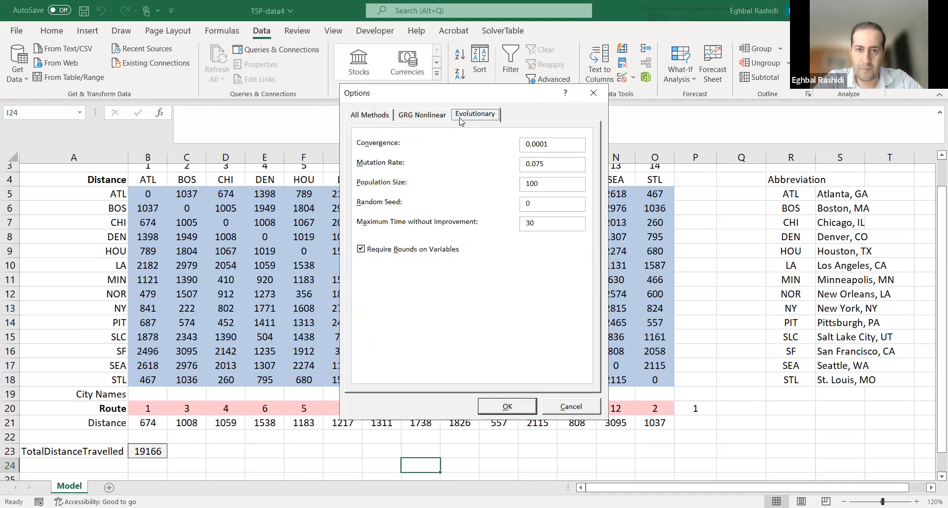
left_click(441, 118)
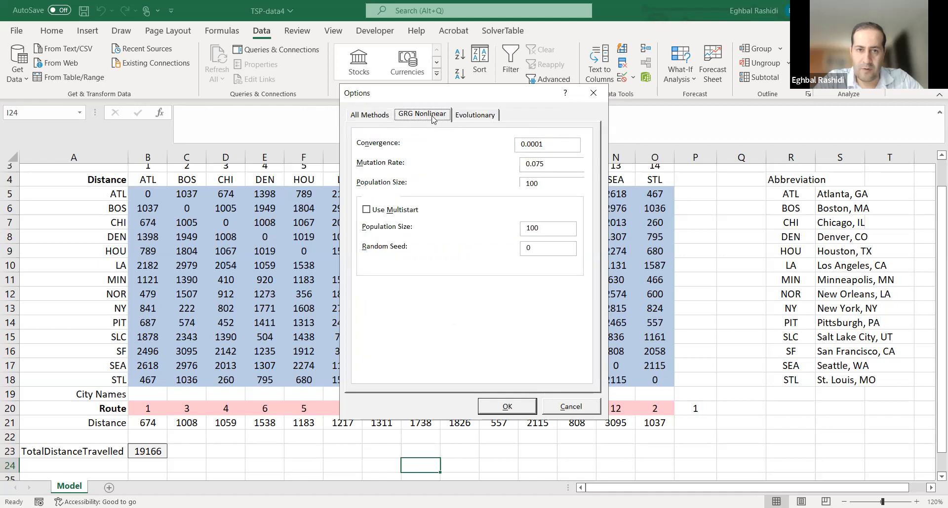
left_click(376, 118)
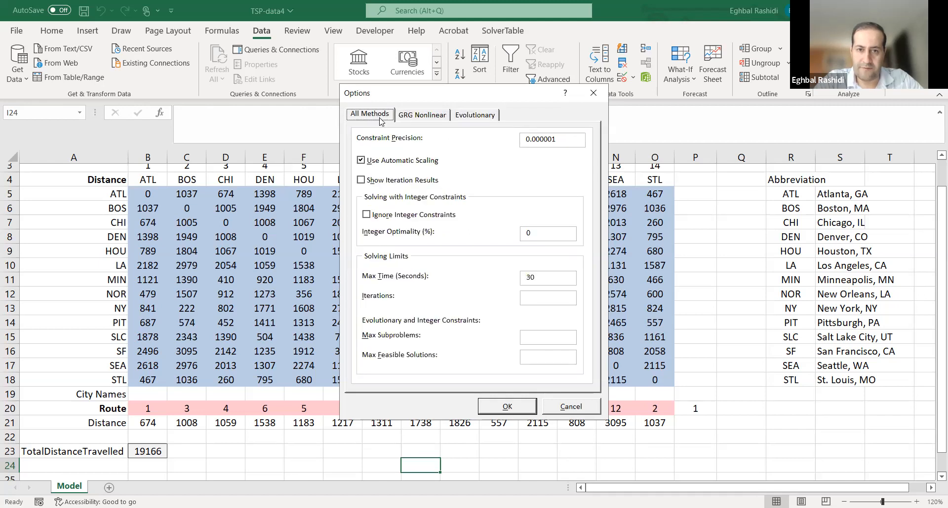
left_click(513, 407)
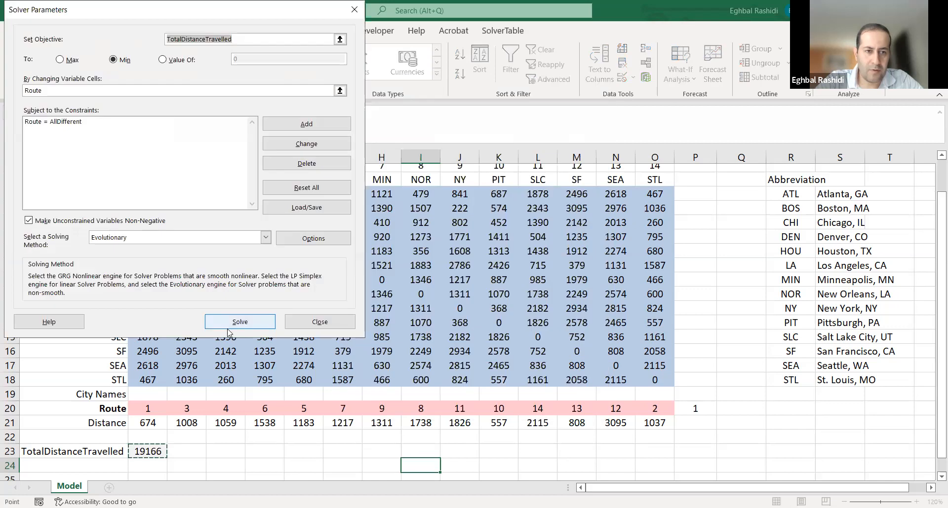
Run Solver on the route model and keep the solution it finds
left_click(227, 326)
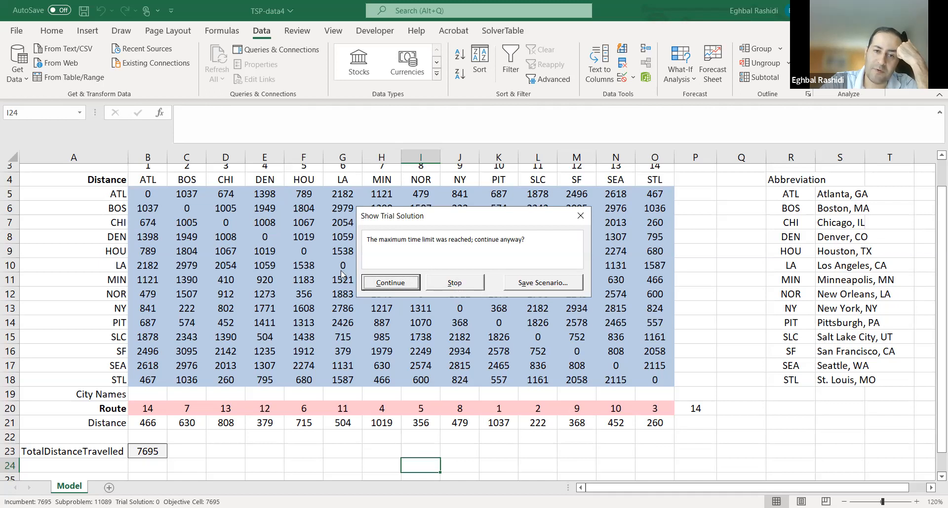
left_click(324, 286)
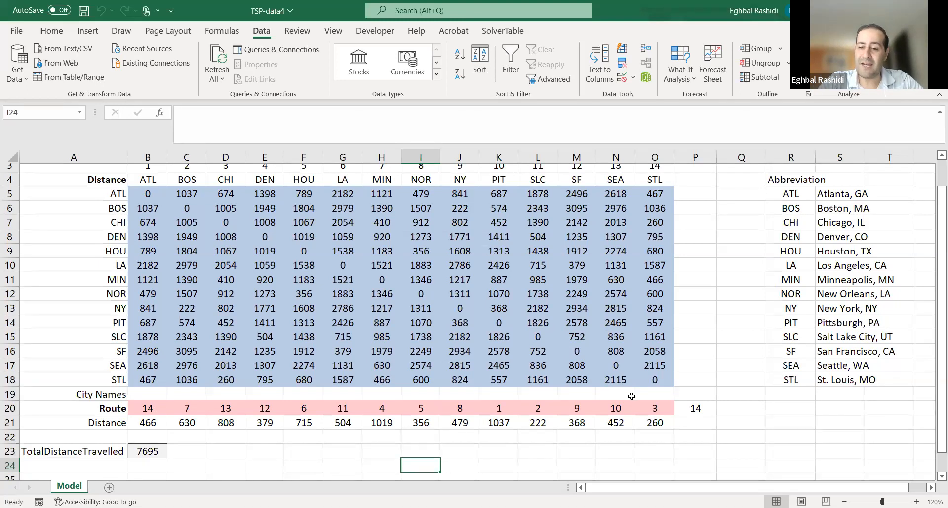
Examine the solved route in B20:O20 and the total distance travelled in B23
left_click_drag(148, 409, 636, 405)
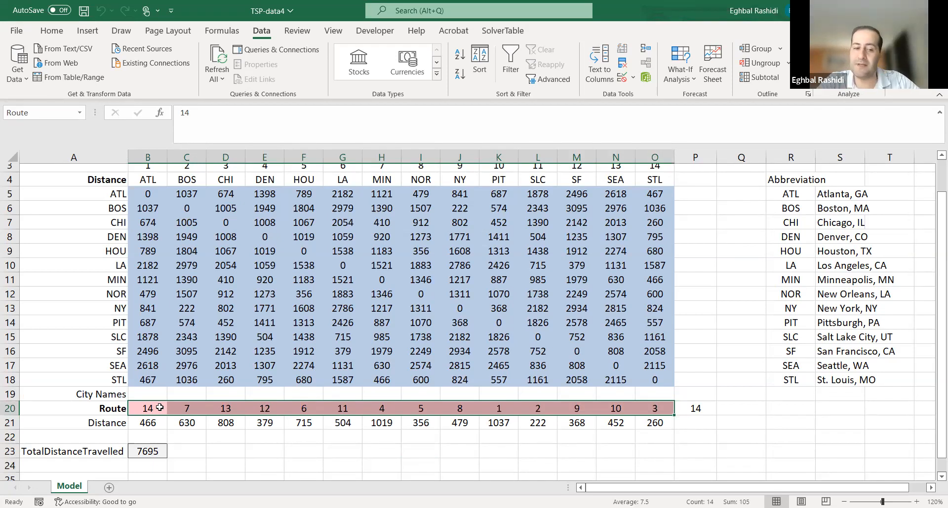
left_click(160, 408)
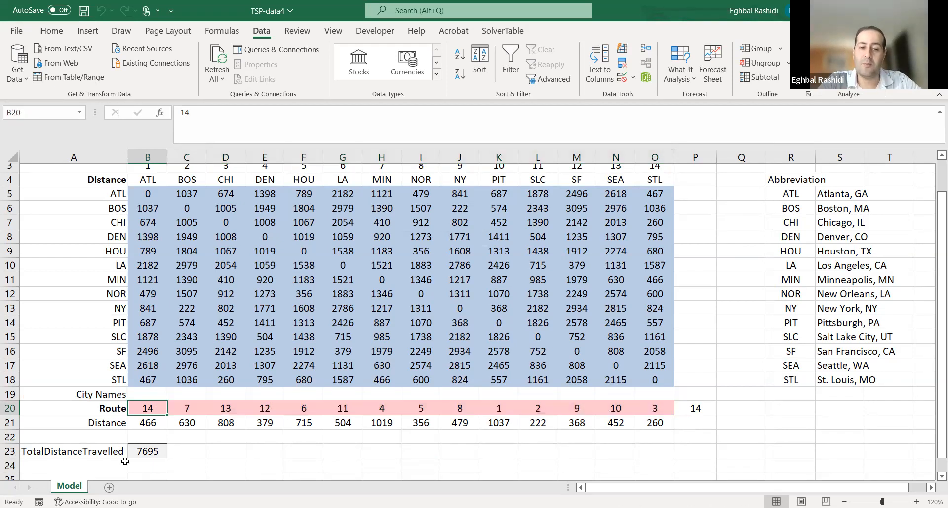
left_click(149, 450)
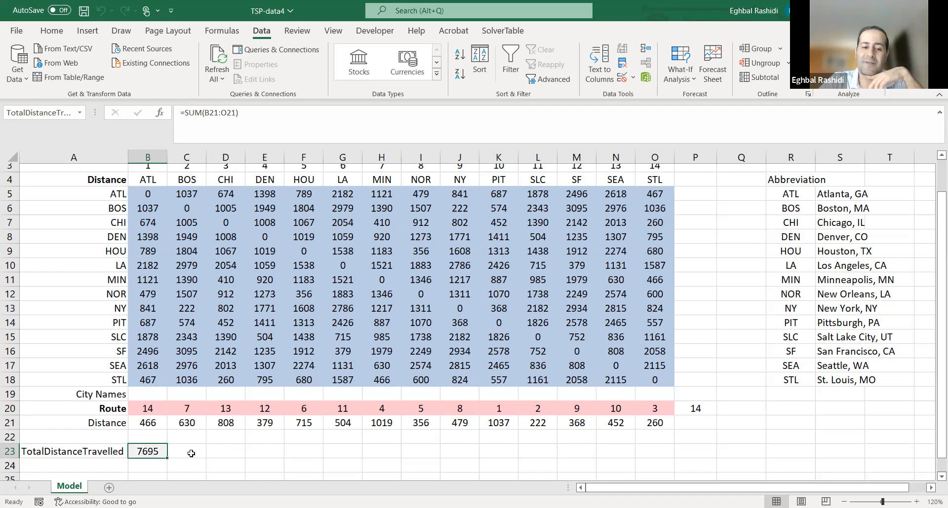
left_click(153, 452)
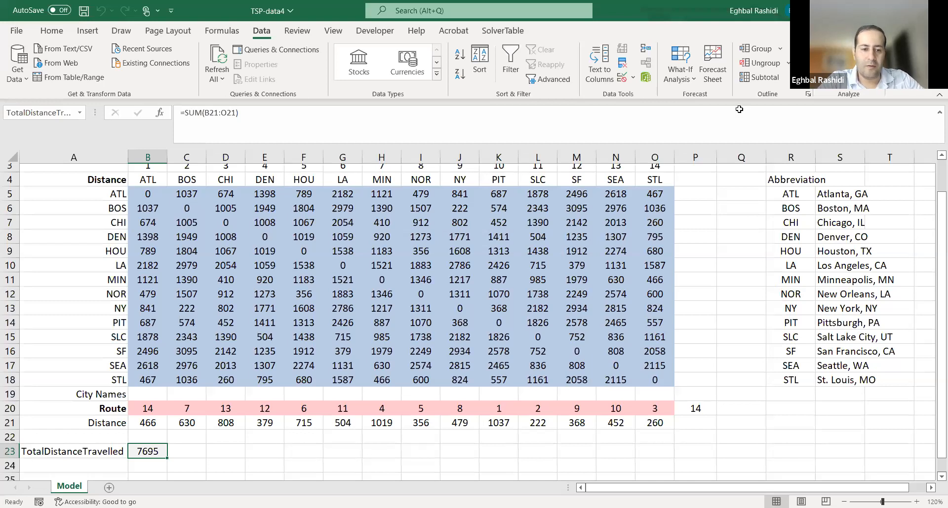
left_click(270, 437)
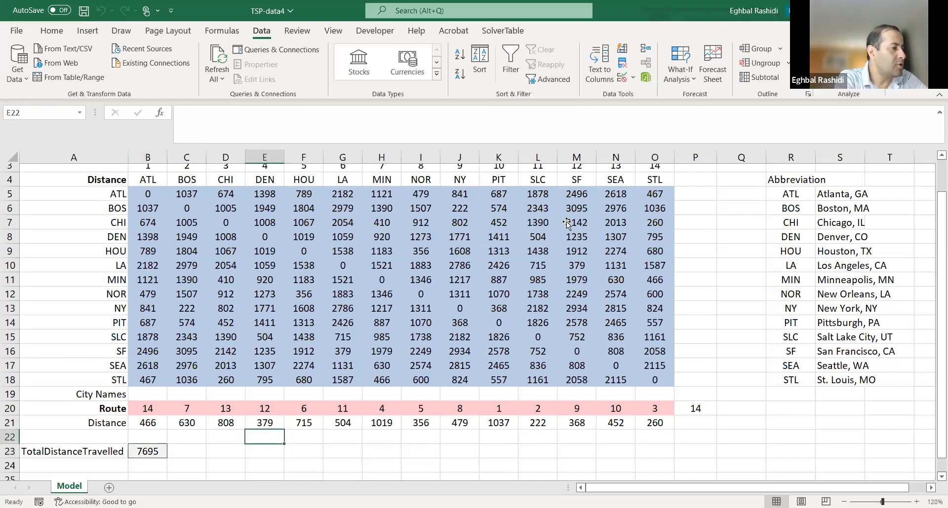
left_click_drag(567, 224, 460, 286)
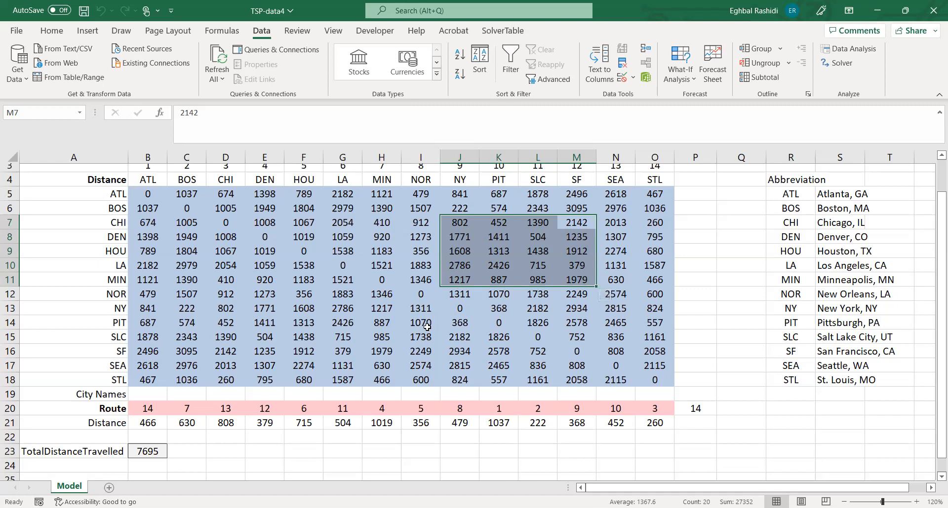
left_click(160, 396)
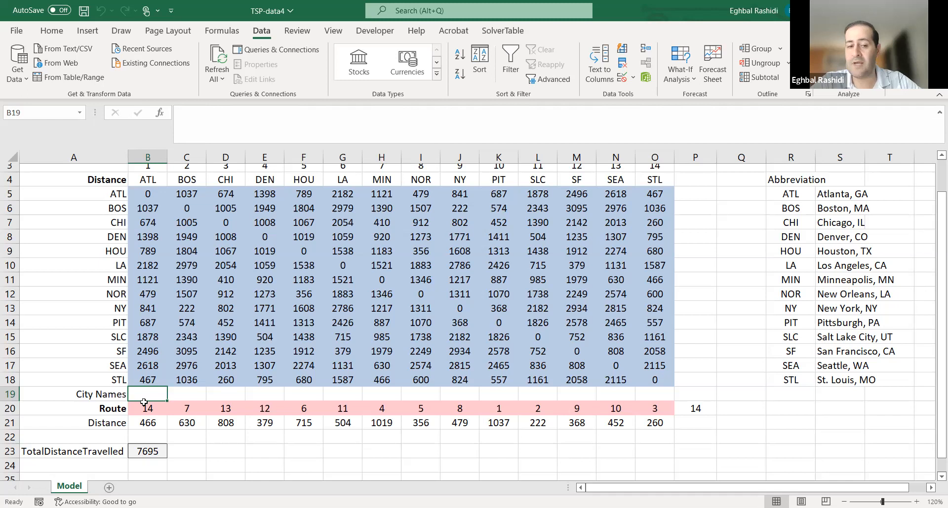
left_click(149, 452)
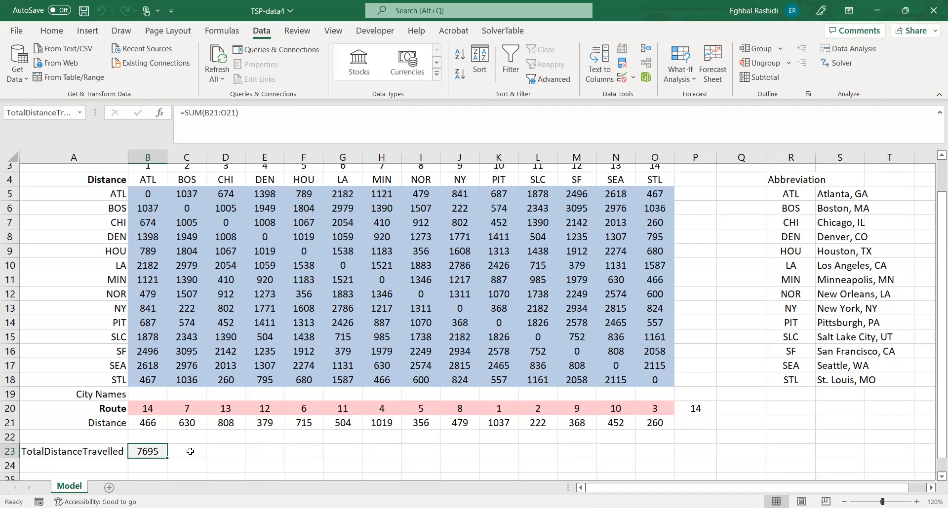
Enter =INDEX(B4:O4,B20) in B19 to look up the name of the first city on the route
left_click(156, 395)
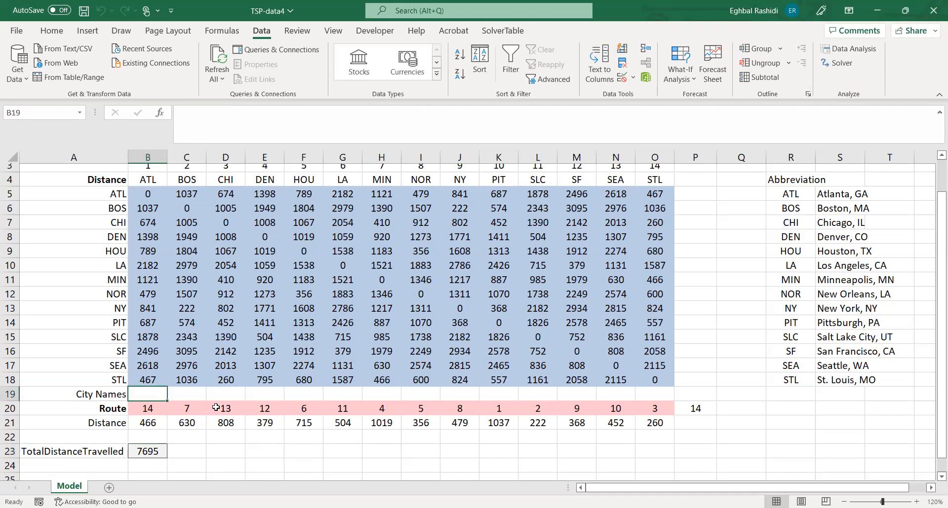
type("=")
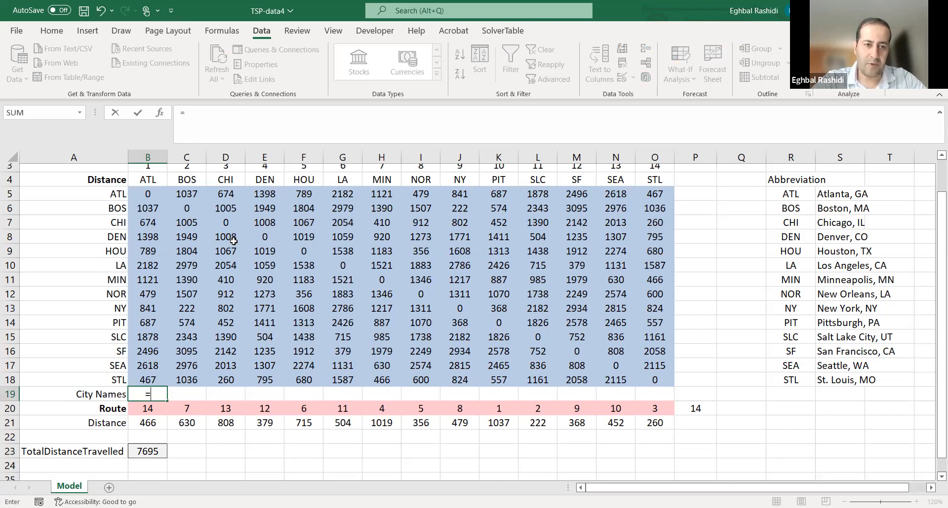
type("INDEX(")
left_click_drag(148, 179, 187, 179)
left_click_drag(574, 219, 650, 188)
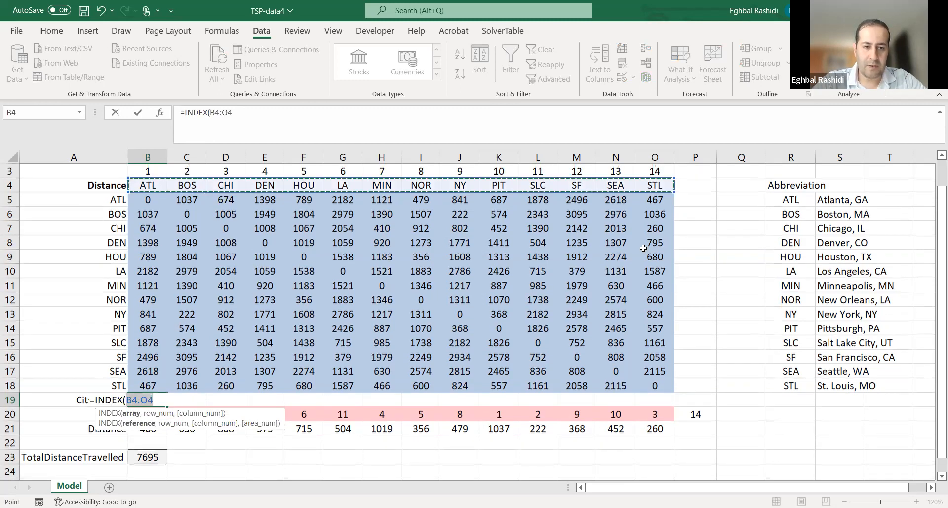
type(",")
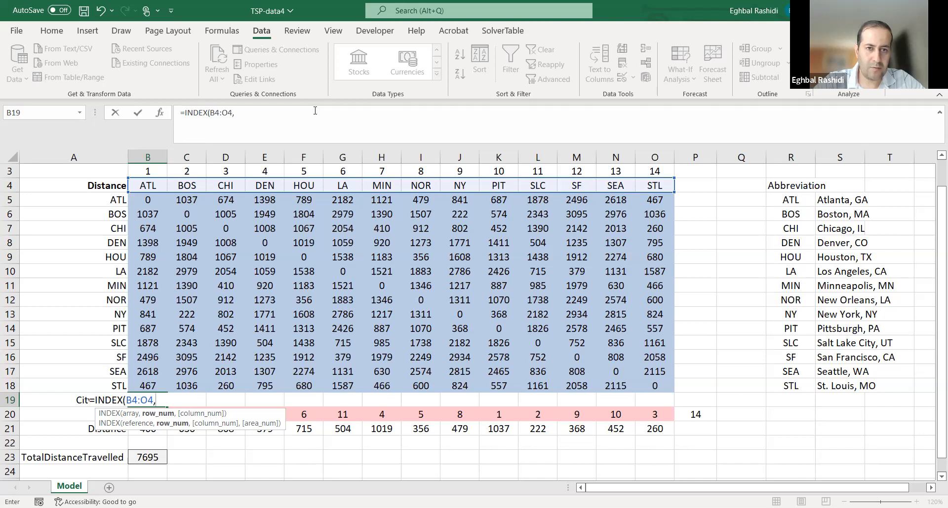
left_click(315, 111)
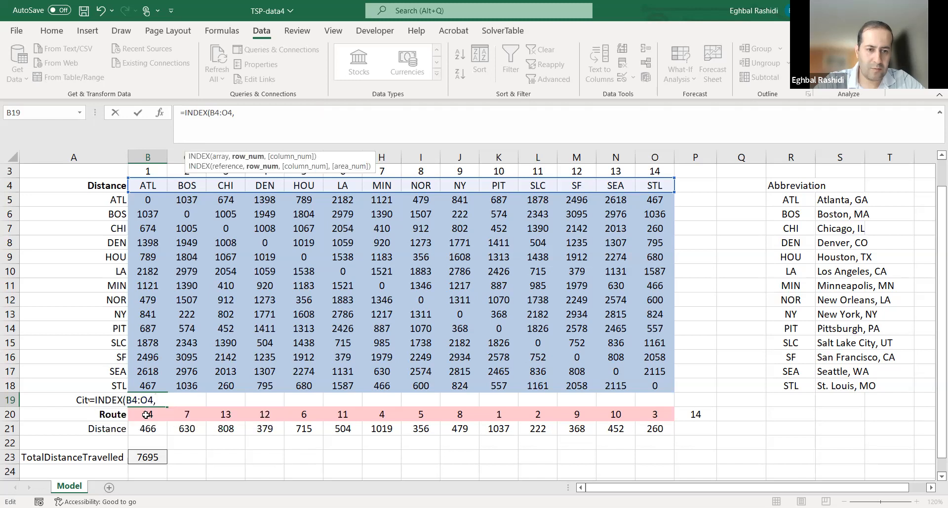
left_click(146, 415)
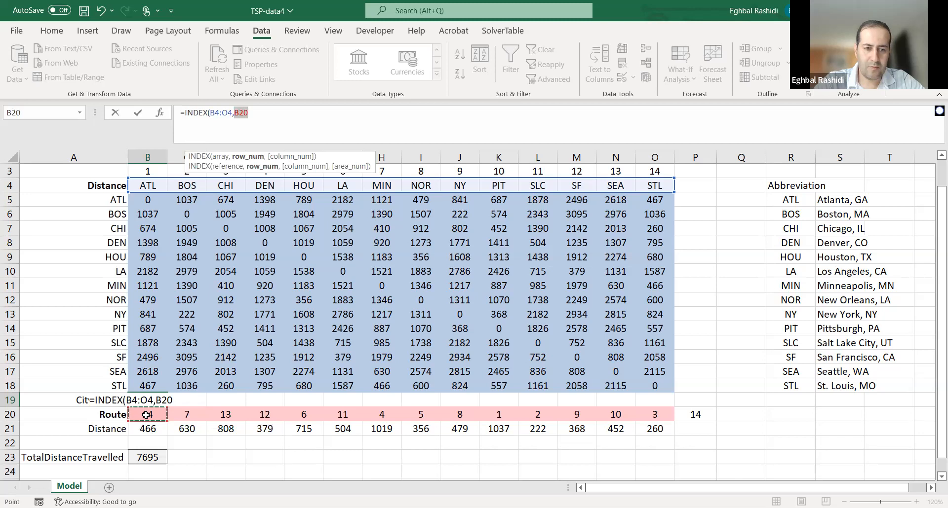
type(")")
key("Return")
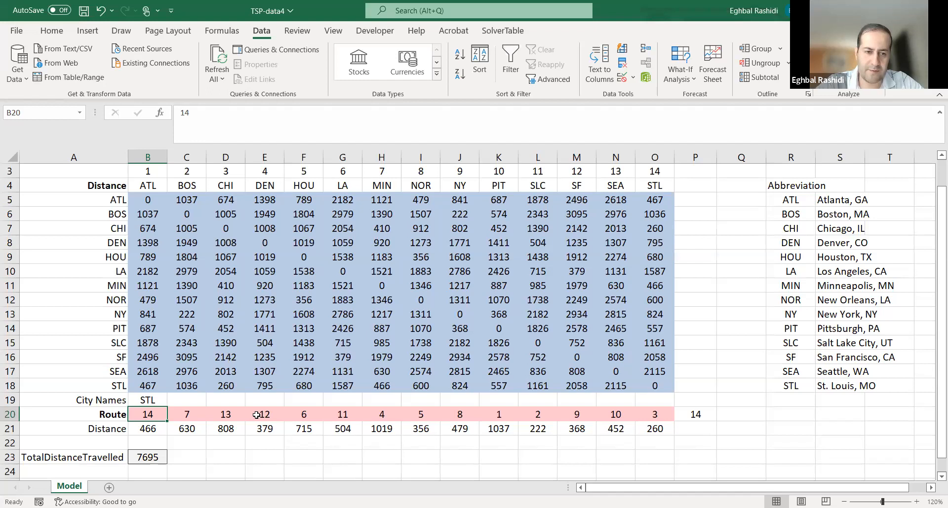
Copy the city name formula from B19 across to O19 and check the copied formula in C19
left_click(154, 399)
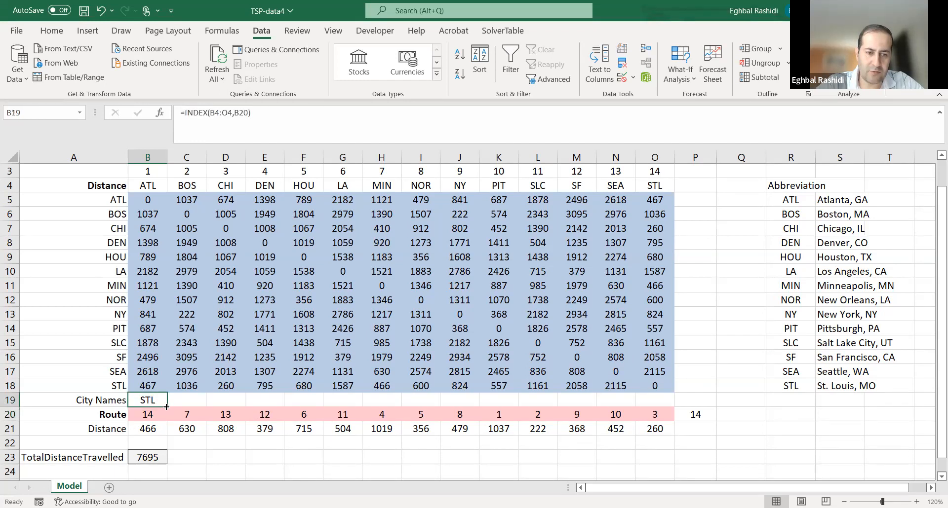
left_click_drag(167, 407, 644, 407)
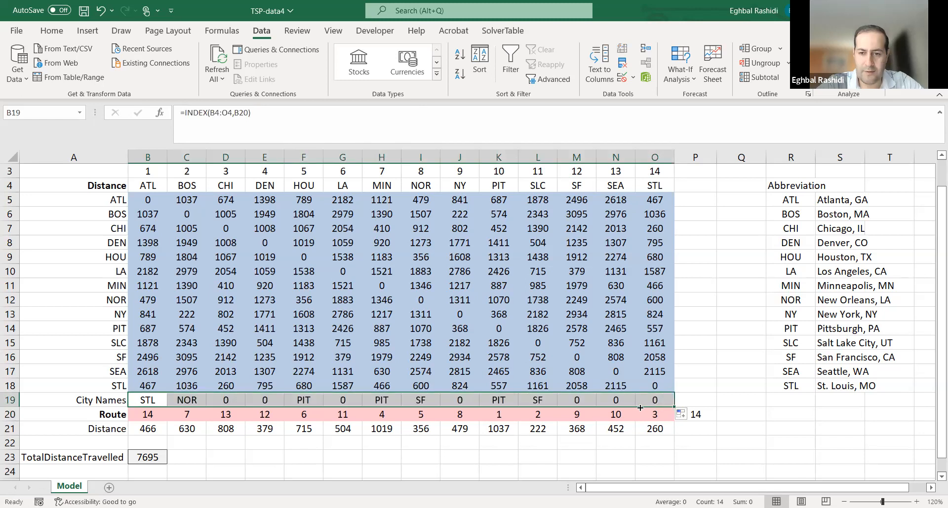
left_click(197, 404)
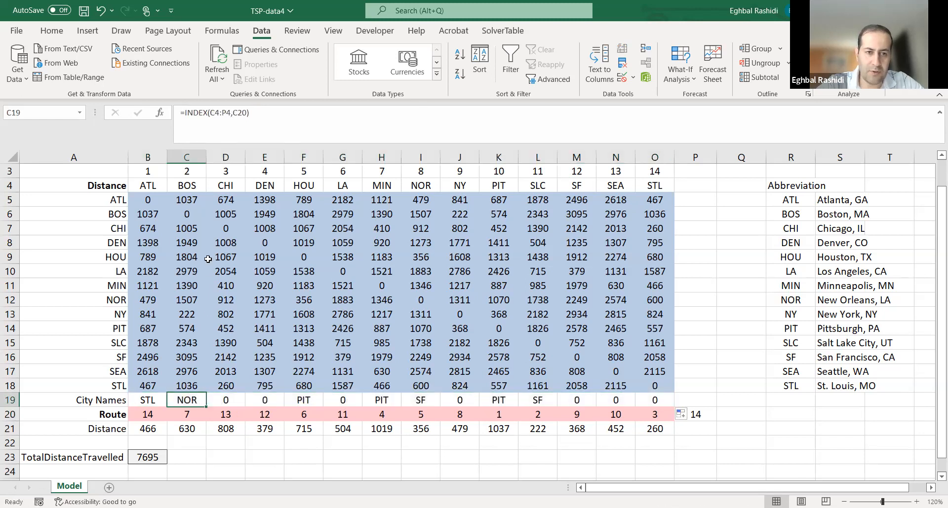
Make the city header range absolute in B19 so the formula reads =INDEX($B$4:$O$4,B20)
left_click(135, 400)
left_click(376, 118)
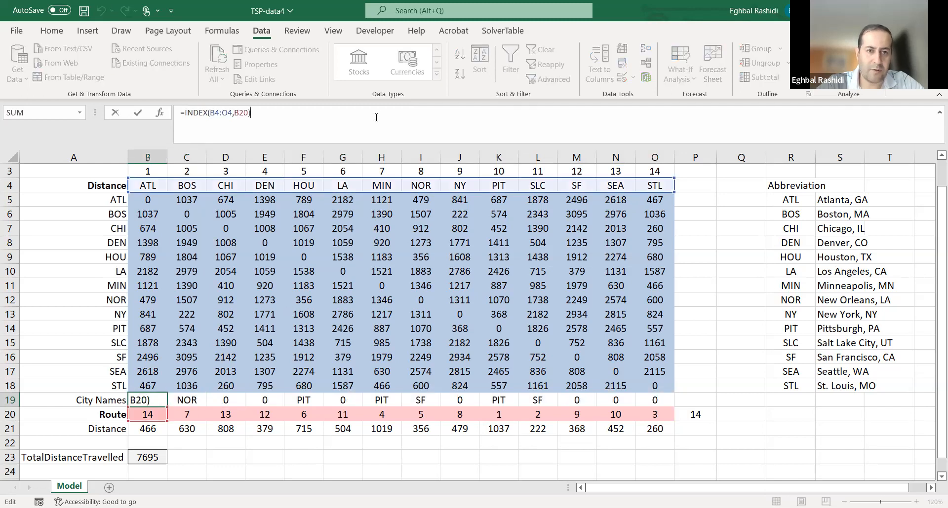
left_click(219, 113)
key("F4")
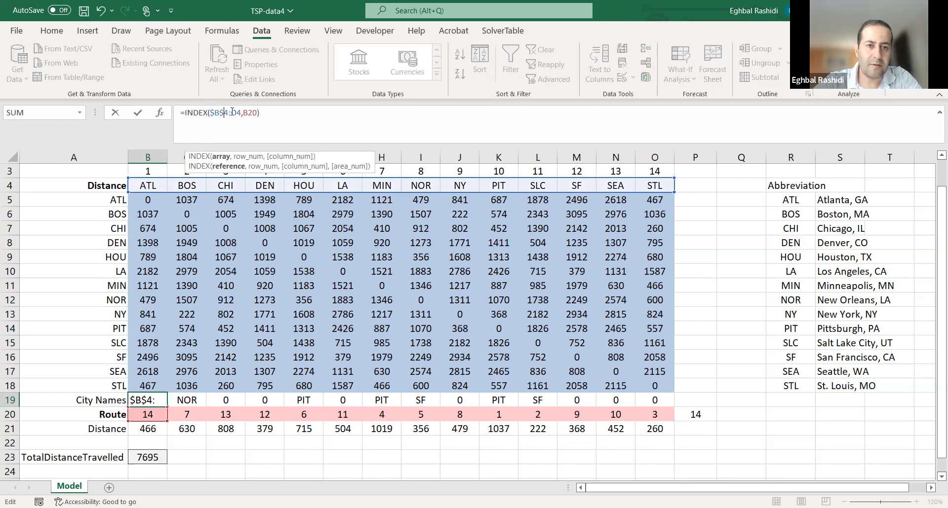
left_click(231, 112)
type("$")
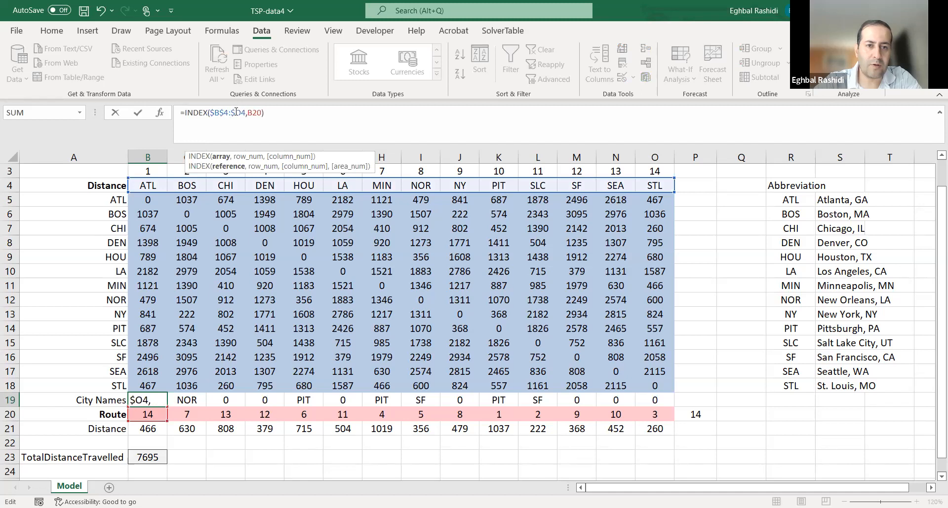
left_click(241, 113)
type("$")
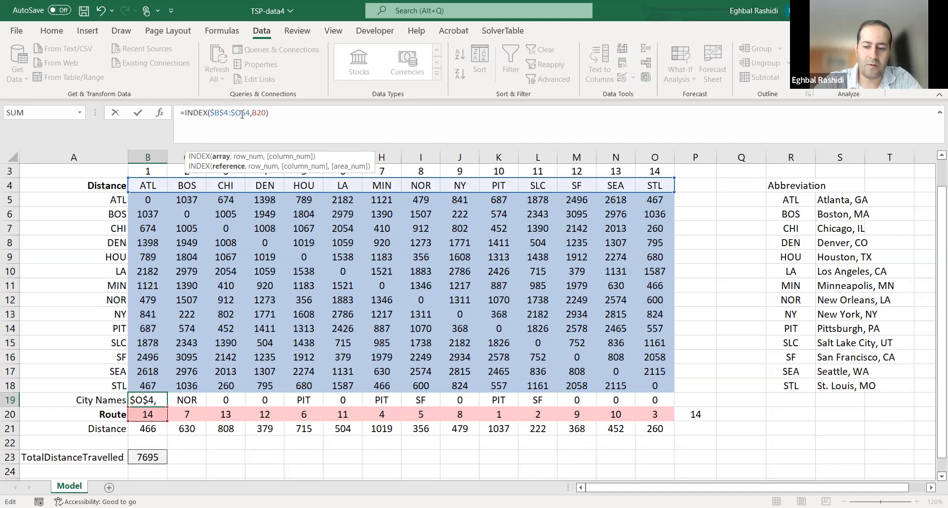
key("Return")
Copy the corrected city name formula from B19 across to O19 and check the copies in I19 and F19
left_click(162, 401)
left_click_drag(167, 408, 655, 375)
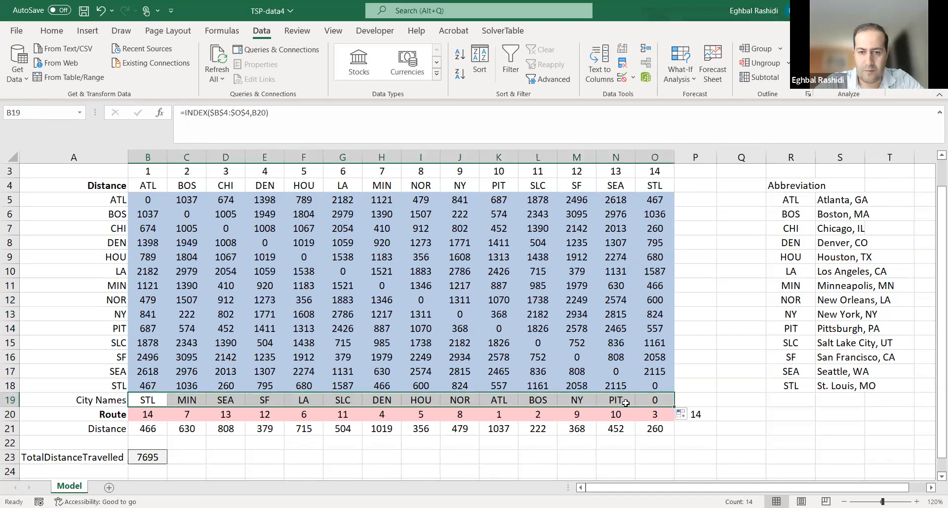
left_click(421, 397)
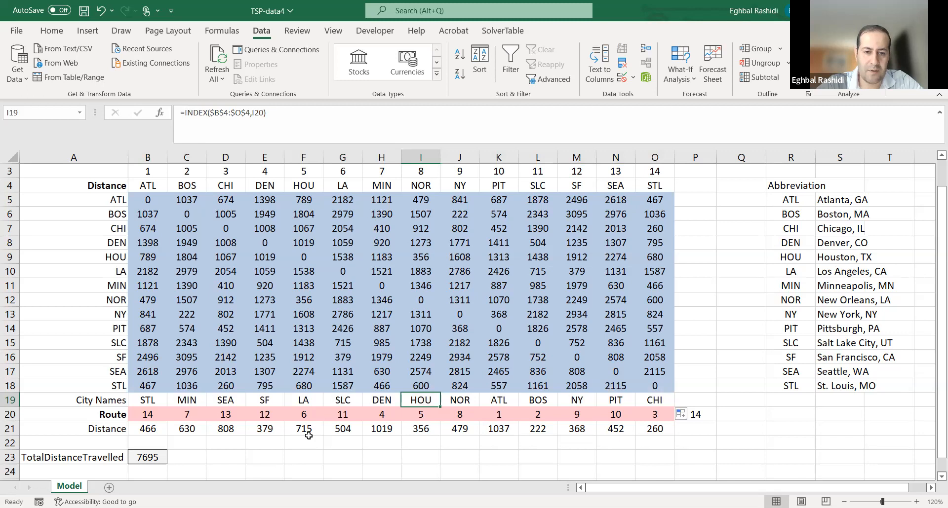
left_click(306, 403)
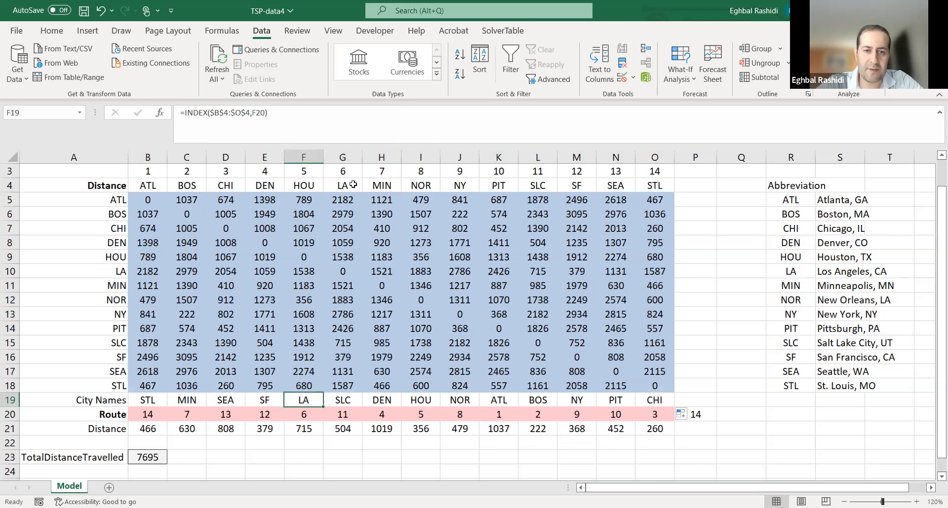
left_click(486, 417)
left_click(294, 448)
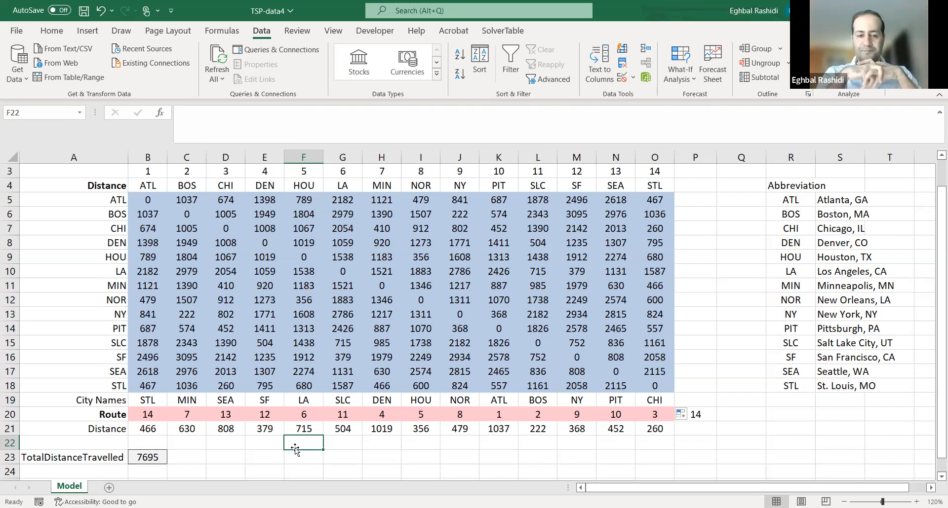
Replace the route in B20:O20 with the sequence 1 to 14, entering 1 and 2 and filling the series across
left_click(147, 413)
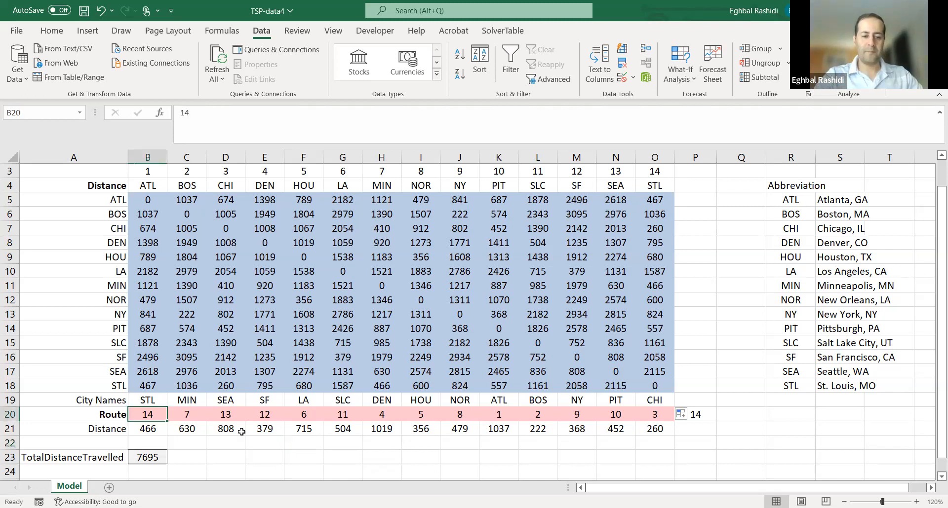
type("1")
key("Tab")
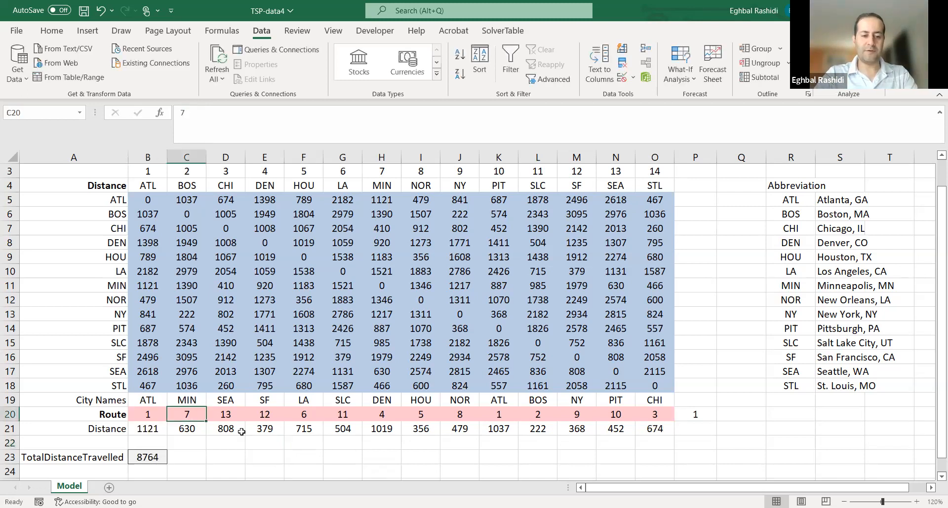
type("2")
key("Tab")
left_click_drag(153, 412, 206, 422)
left_click(206, 422)
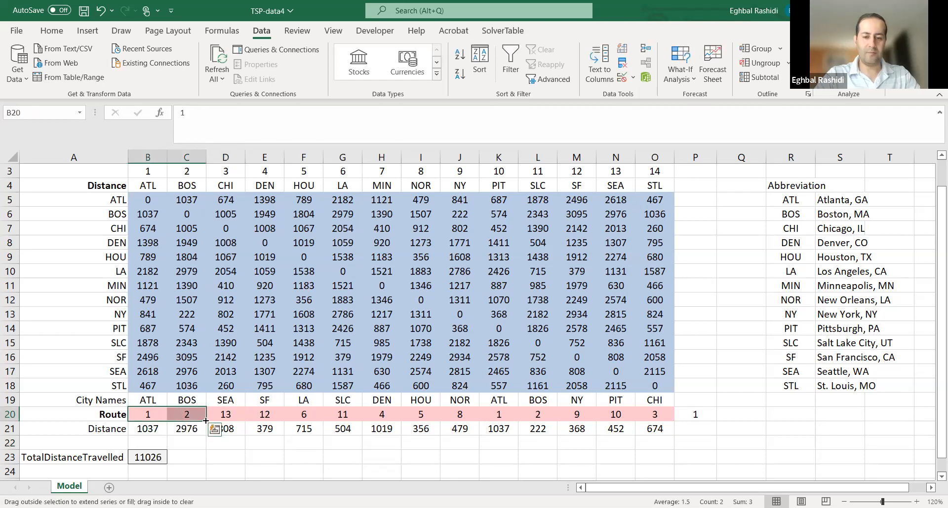
left_click_drag(680, 340, 678, 340)
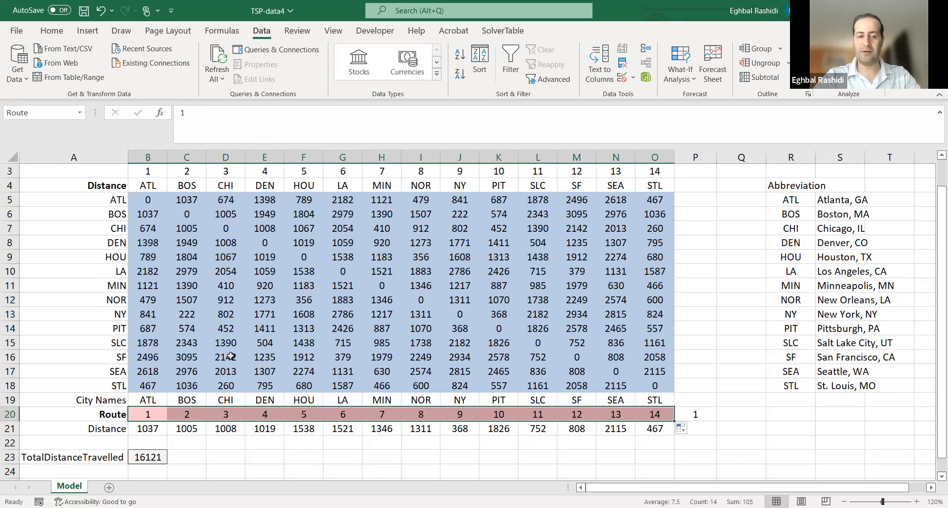
Undo the sequential fill and the entries in C20 and B20 to restore the solved route
left_click(103, 12)
left_click(103, 12)
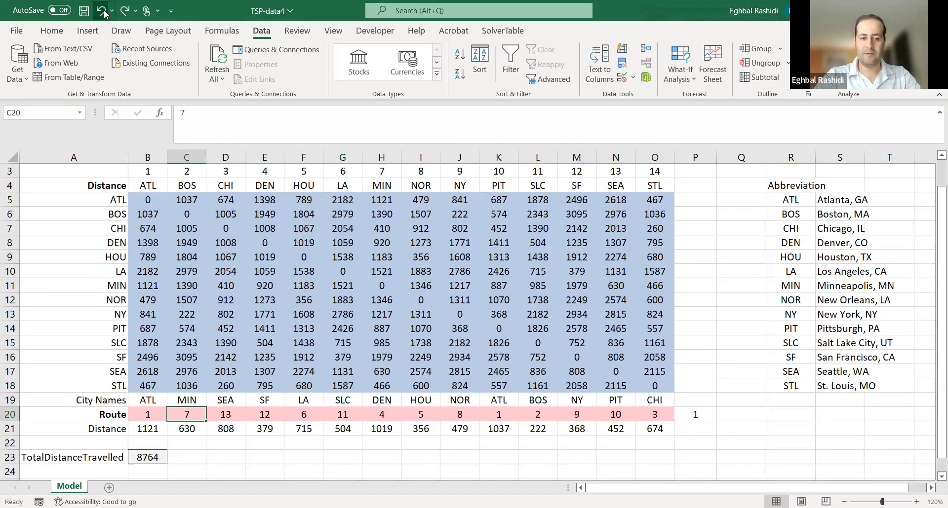
left_click(103, 12)
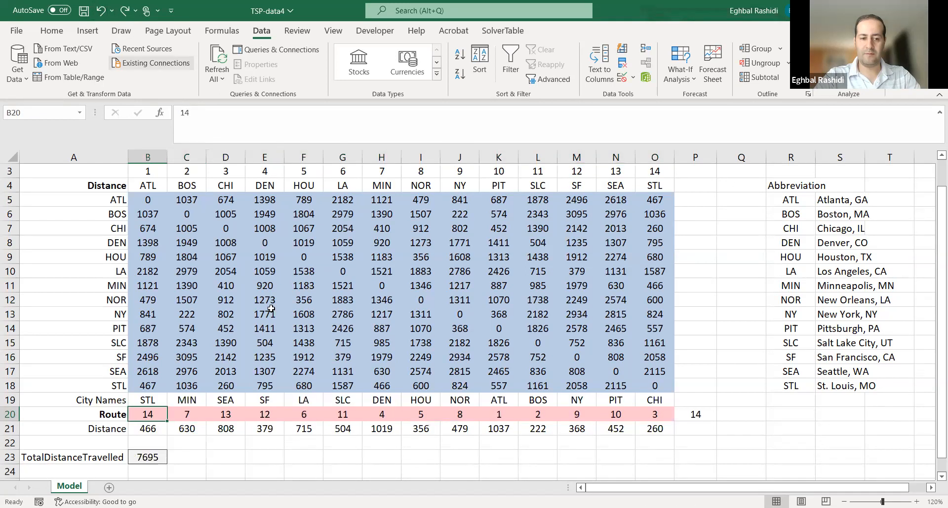
left_click(252, 341)
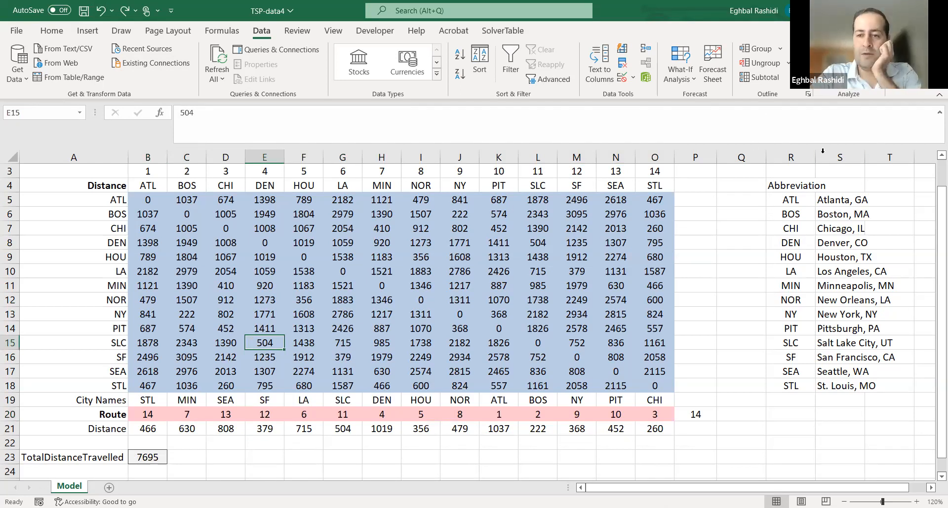